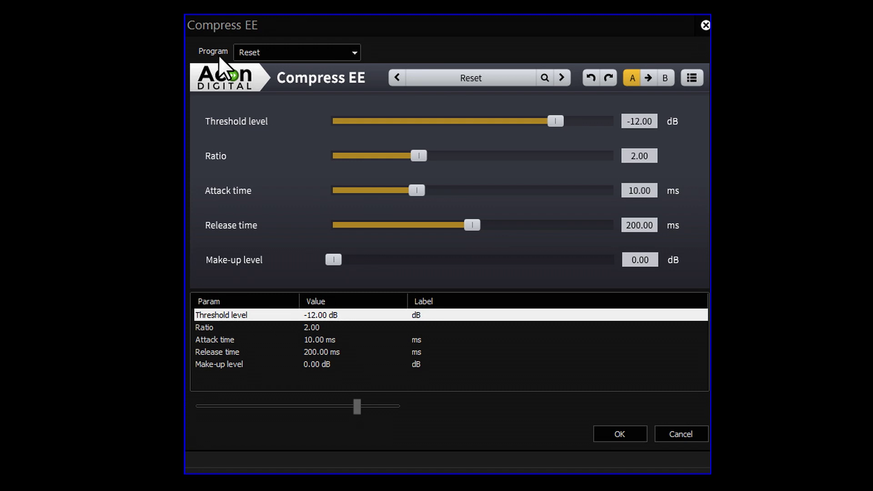
Step: Show the saved Compress EE program presets while it stays on Reset (-12 dB threshold, 2.00 ratio)
left_click(354, 52)
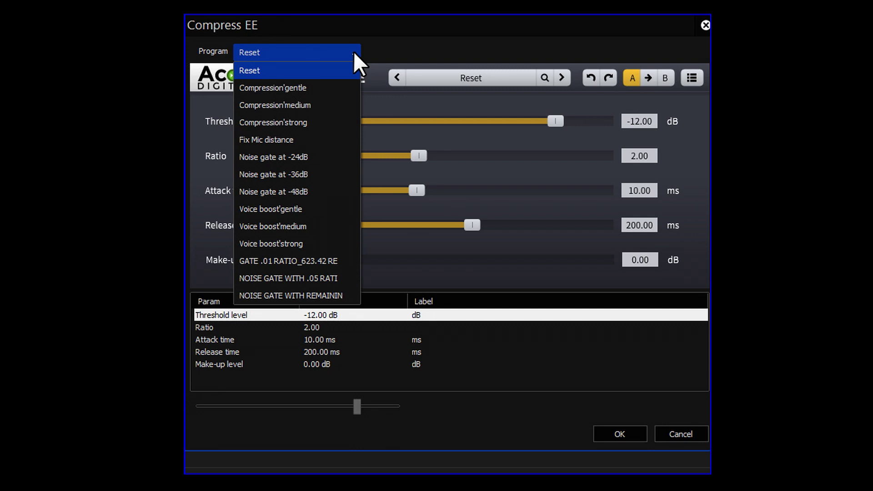
Step: Keep Reset, open the Compress EE preset menu, and choose to export a user preset file
left_click(354, 51)
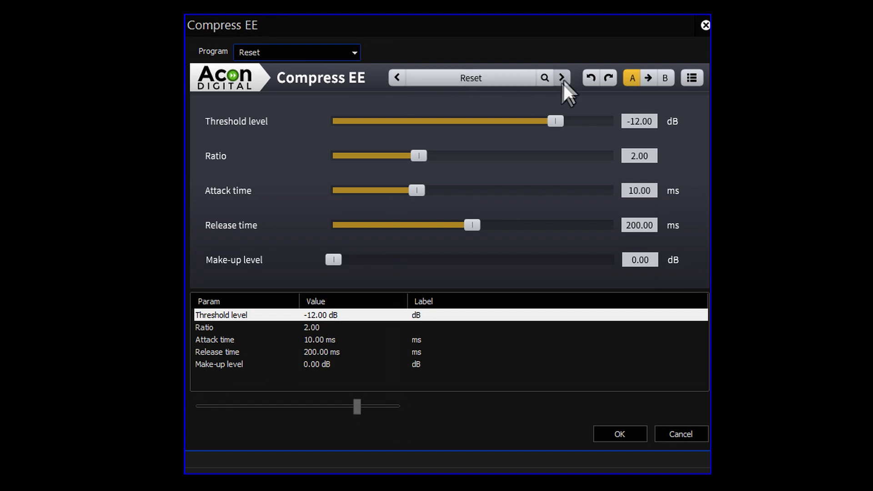
left_click(487, 77)
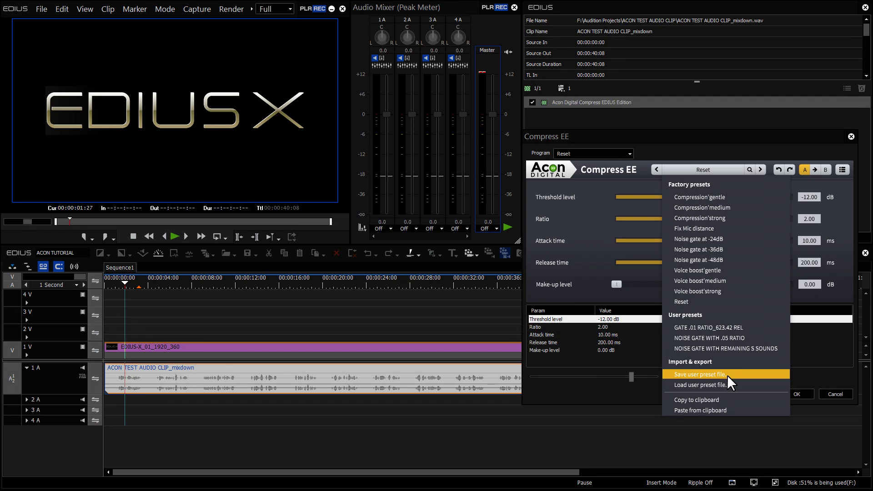
left_click(727, 375)
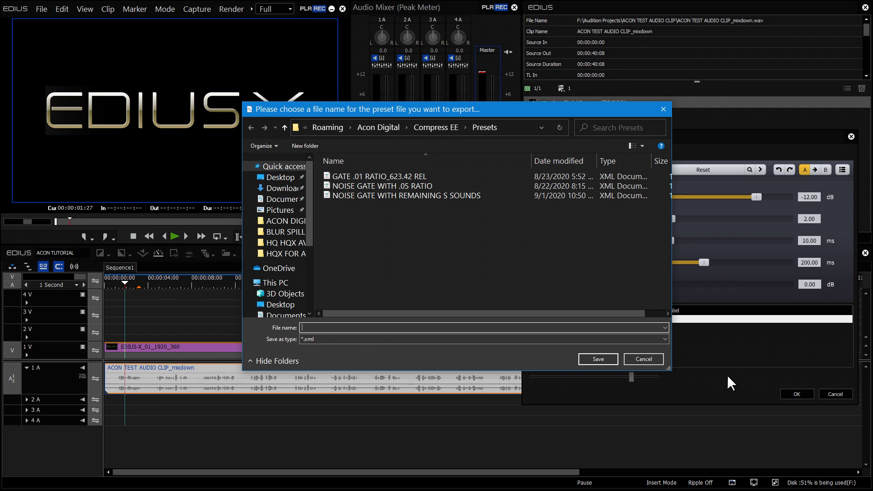
Step: Cancel both the preset export and the preset import, then clear the preset name to search
left_click(644, 359)
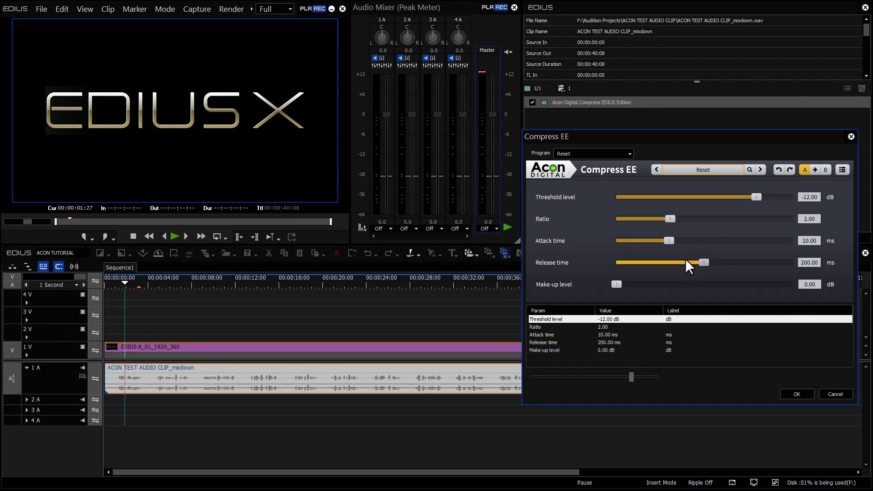
left_click(705, 171)
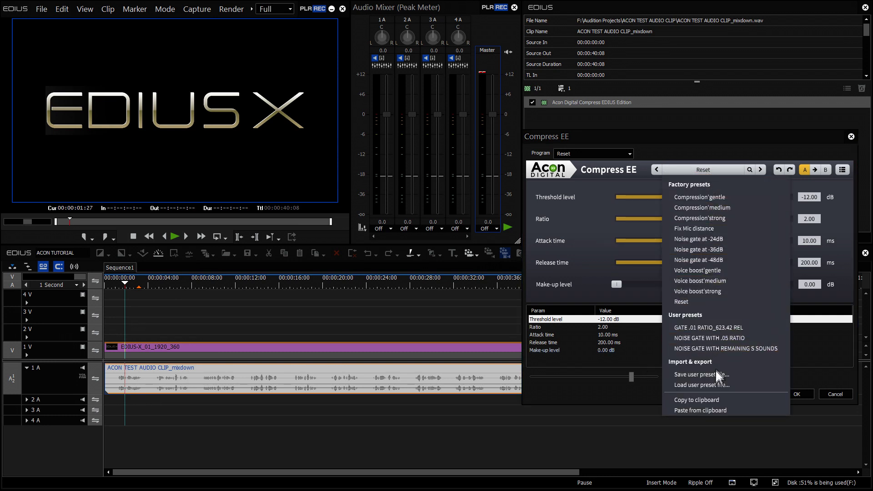
left_click(716, 385)
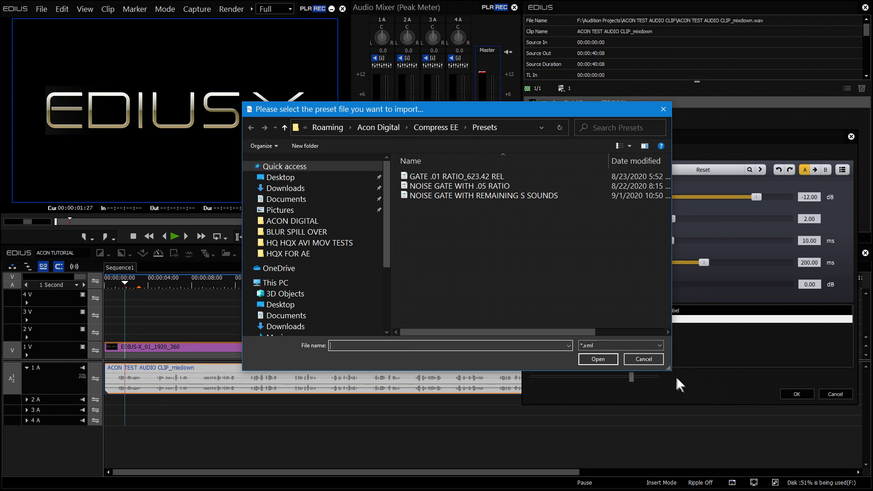
left_click(652, 359)
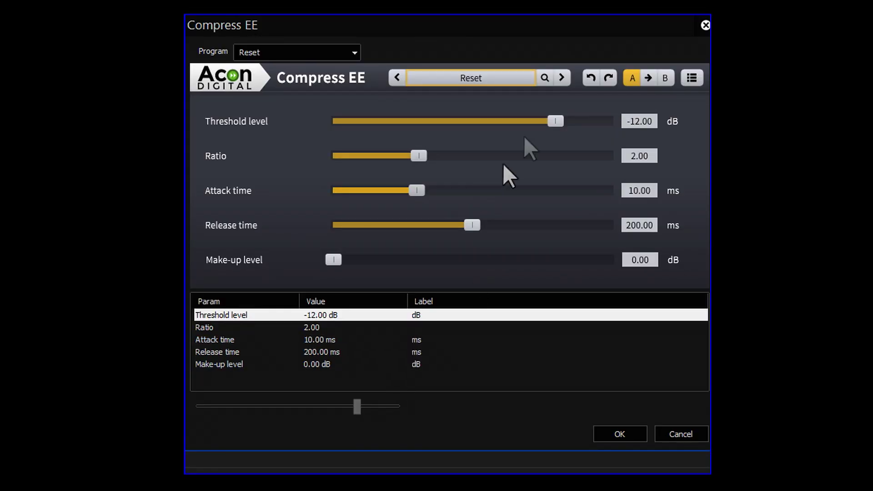
left_click(545, 84)
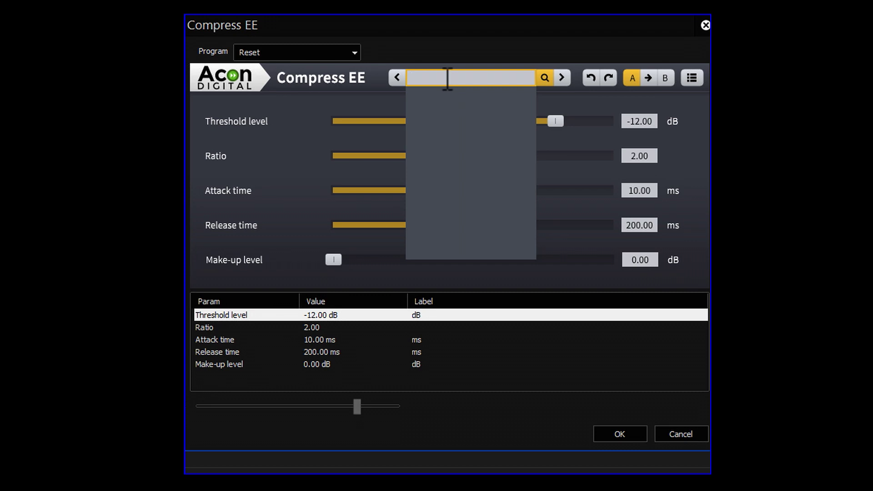
type("GEN")
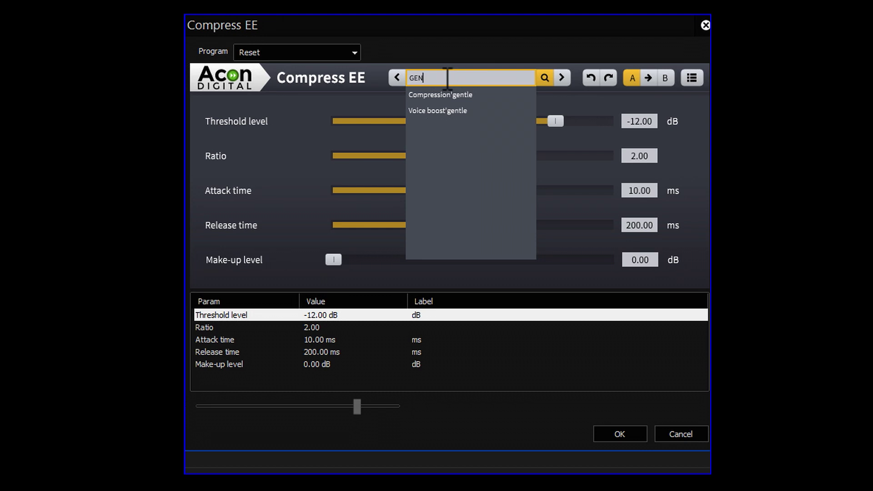
type("TLE")
left_click(542, 81)
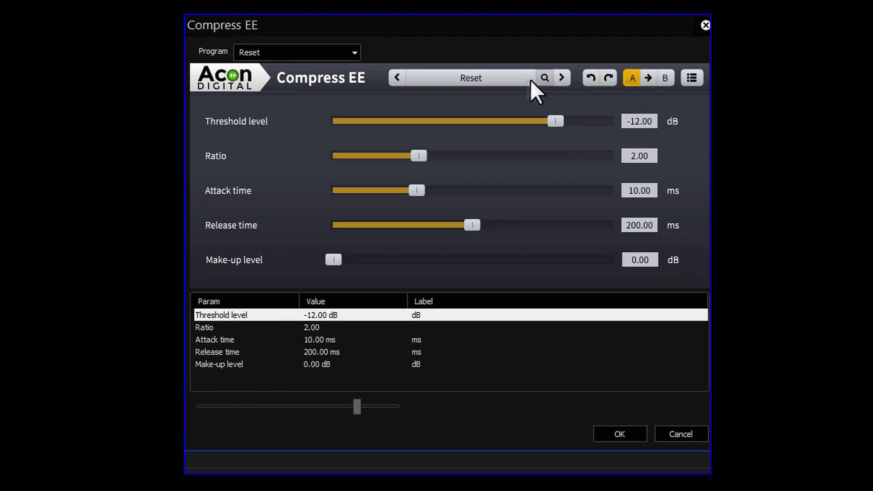
Step: Load Voice boost'strong into Compress EE slot A and Noise gate at -24dB into slot B
left_click(511, 78)
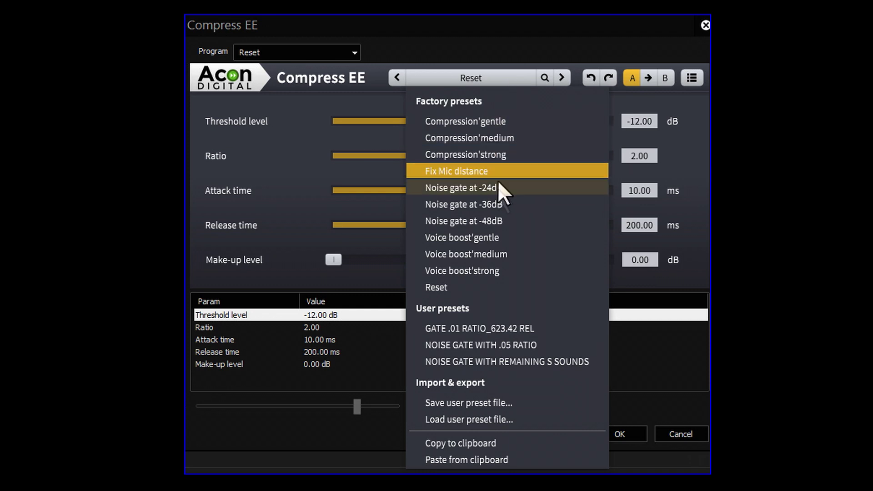
left_click(492, 270)
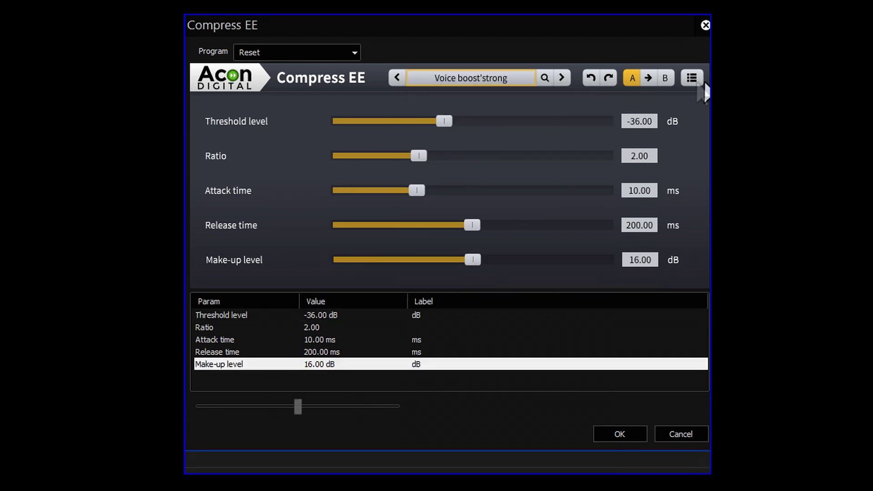
left_click(666, 81)
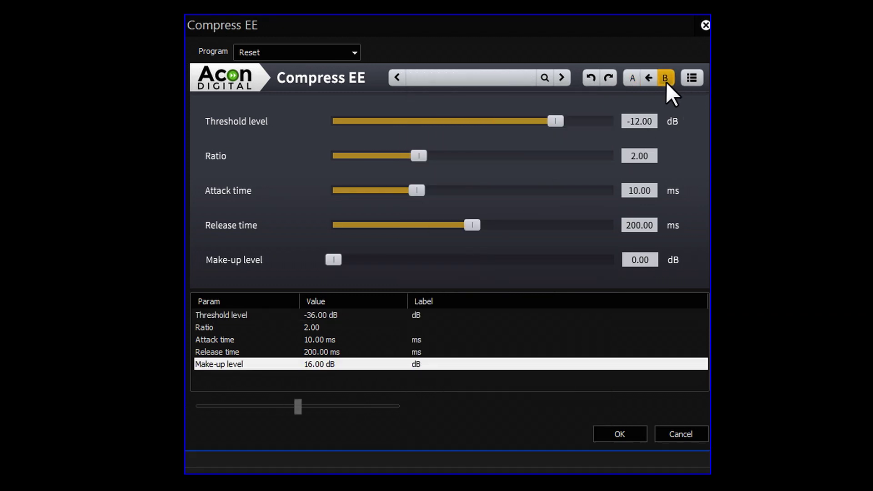
left_click(494, 83)
left_click(490, 187)
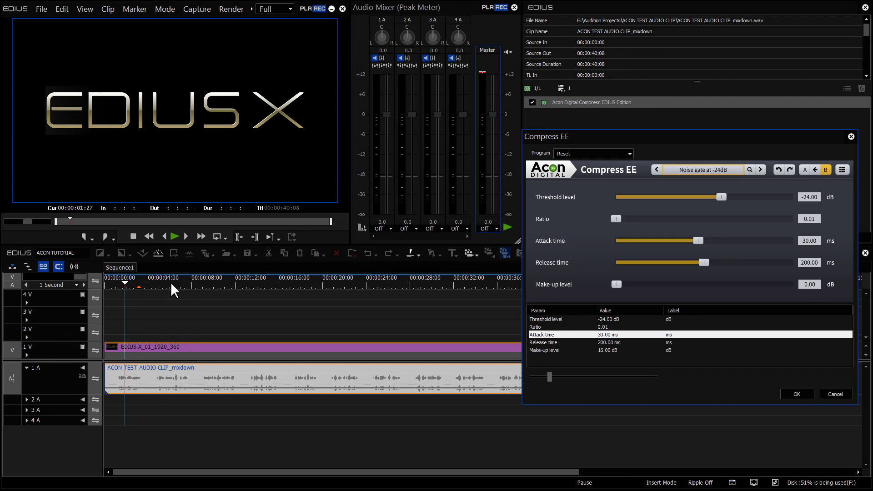
Step: Play the sequence from the start, switching between A and B to compare, ending on A
left_click_drag(126, 286, 94, 280)
key("space")
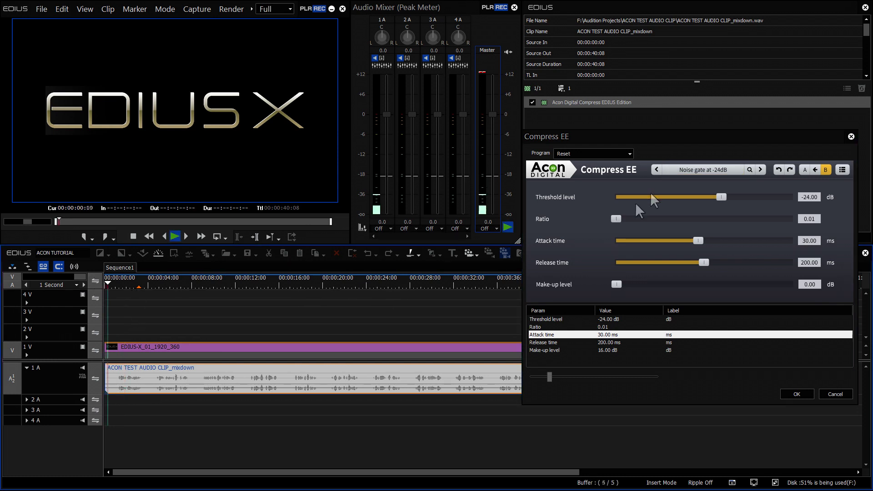
left_click(803, 170)
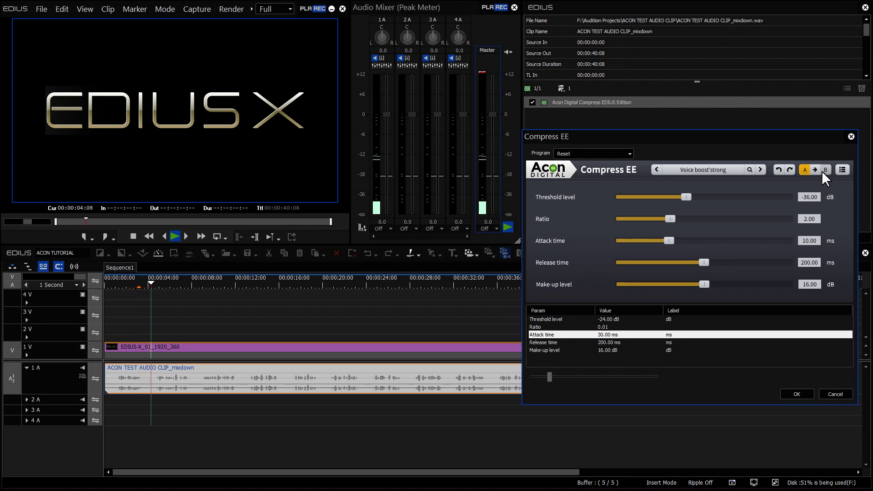
left_click(823, 171)
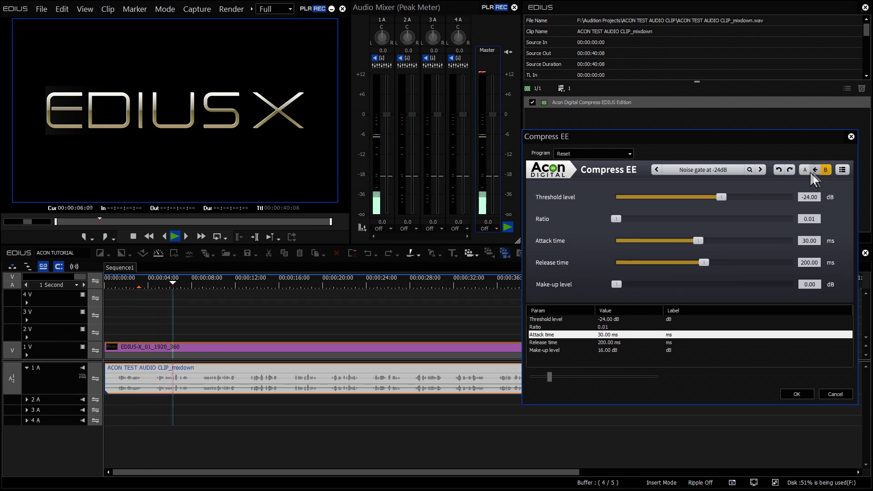
left_click(802, 170)
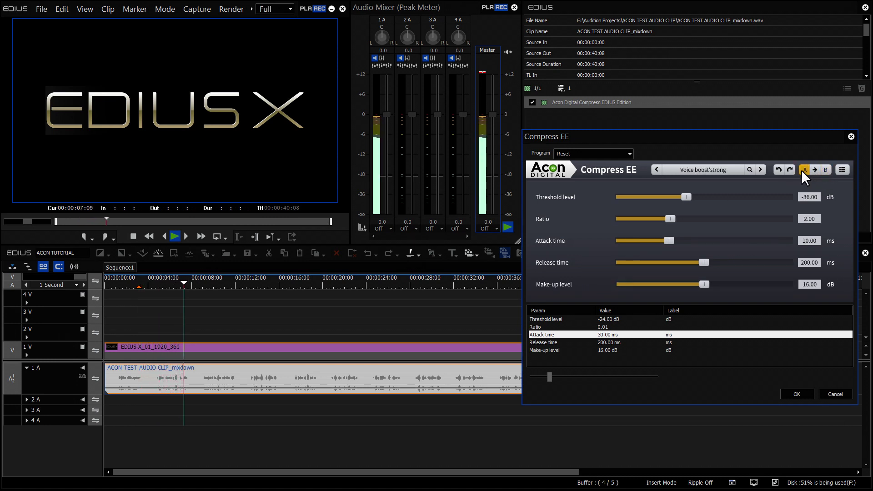
left_click(824, 171)
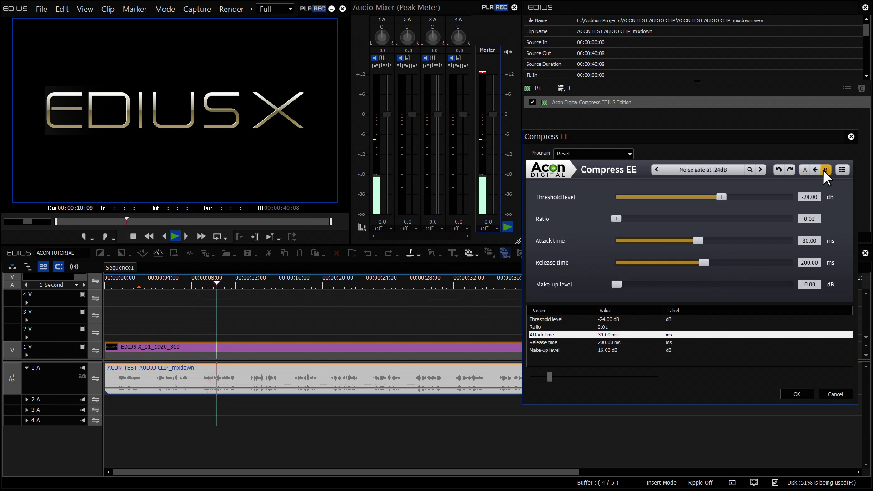
left_click(804, 169)
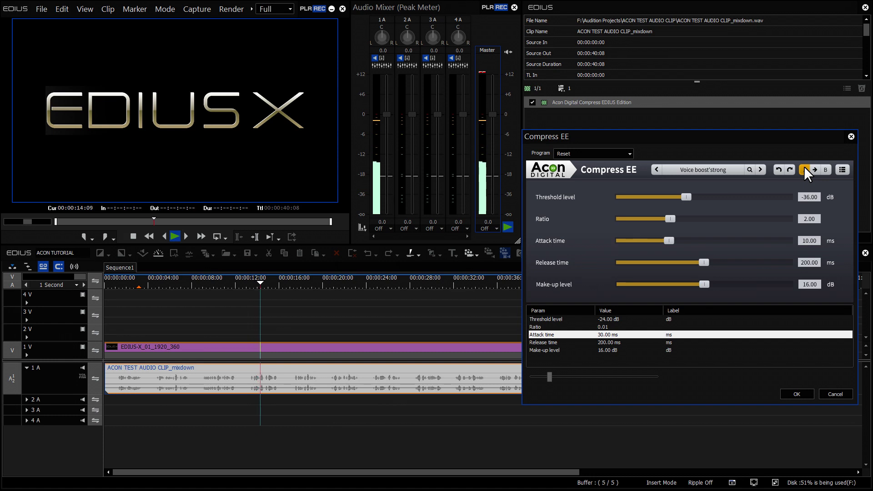
left_click(279, 282)
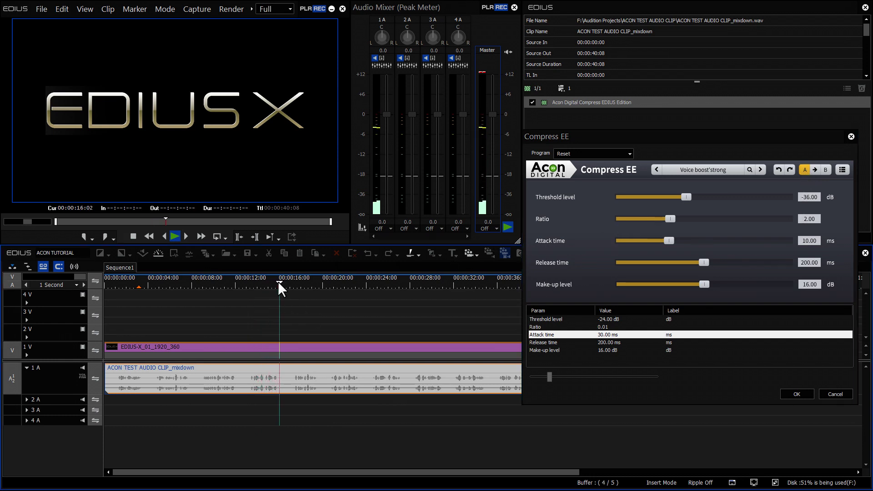
key("space")
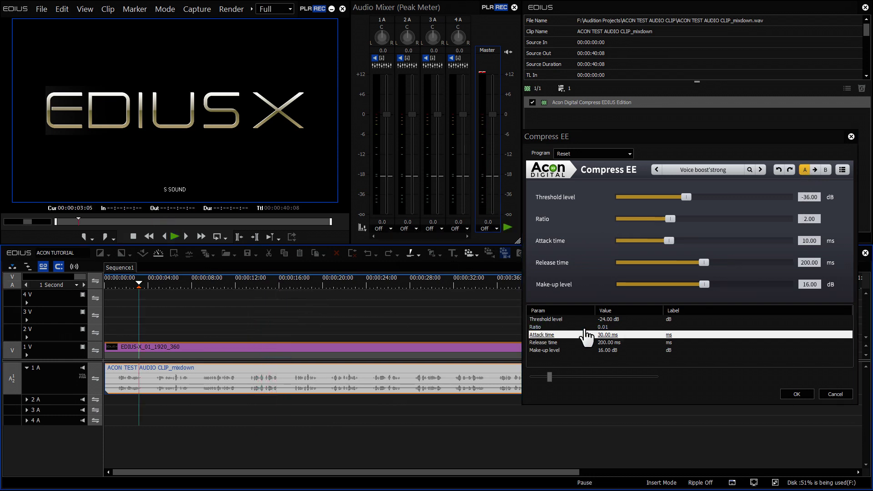
left_click(842, 169)
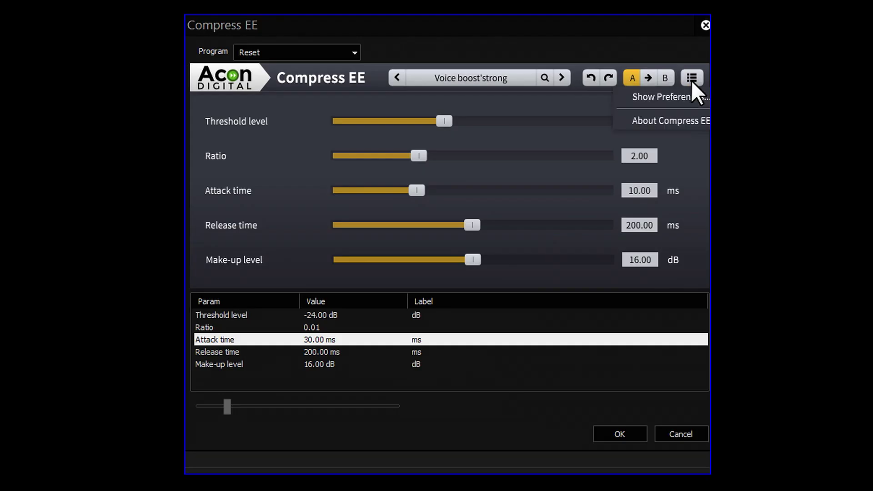
left_click(681, 105)
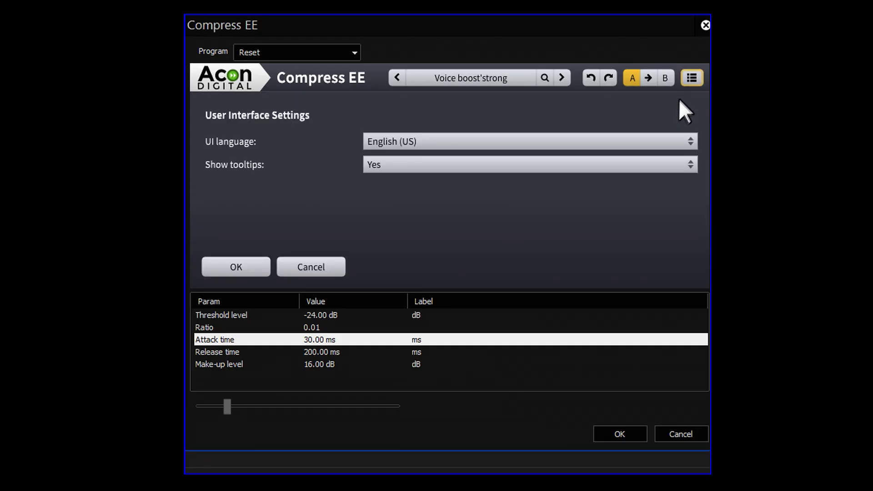
left_click(324, 272)
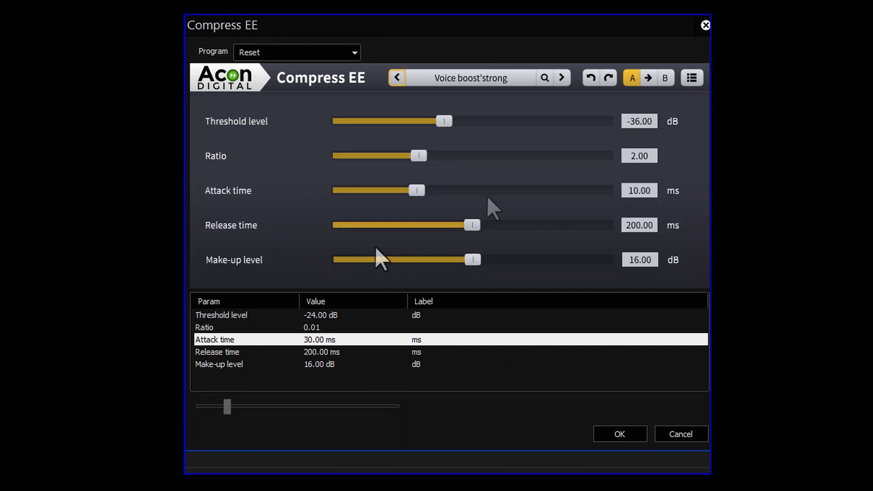
left_click(697, 80)
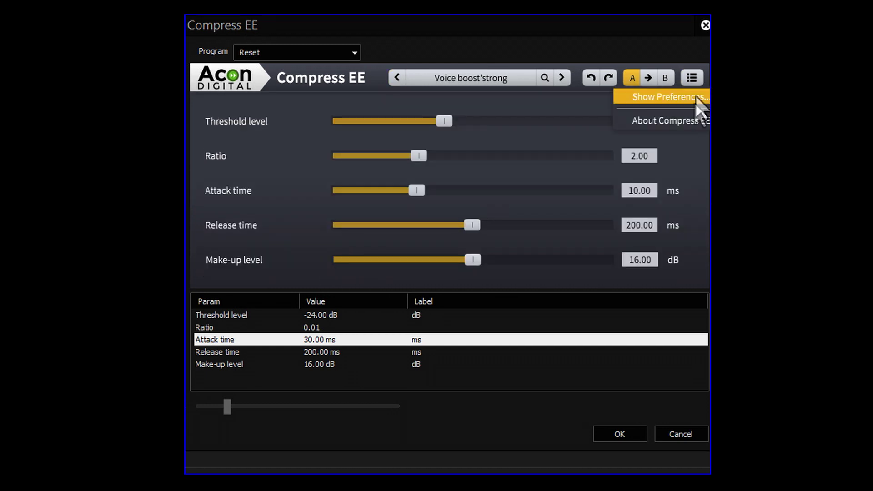
left_click(678, 120)
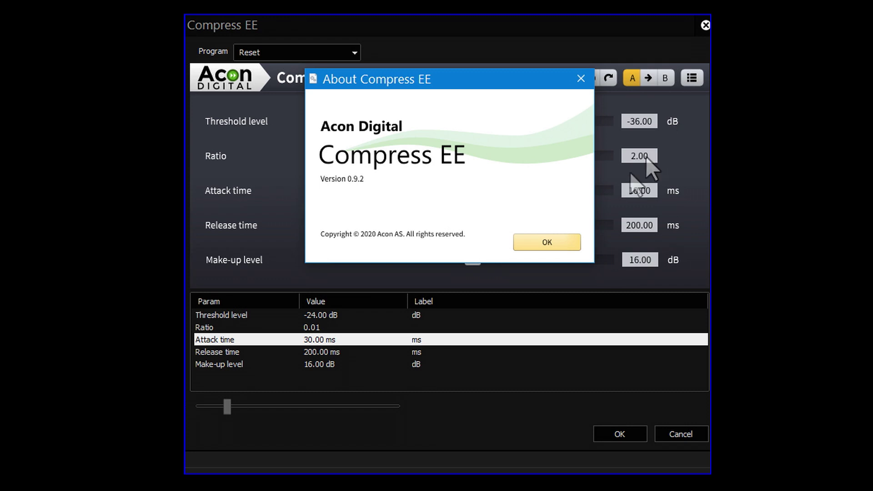
left_click(549, 243)
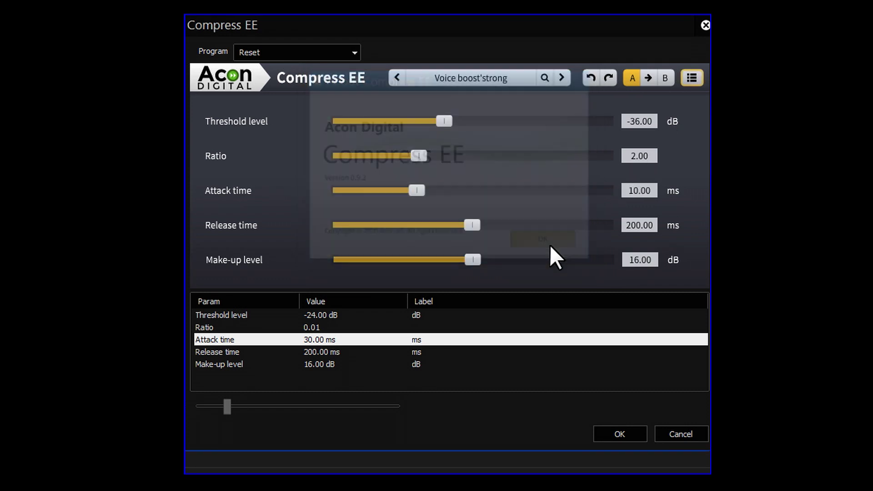
left_click(472, 78)
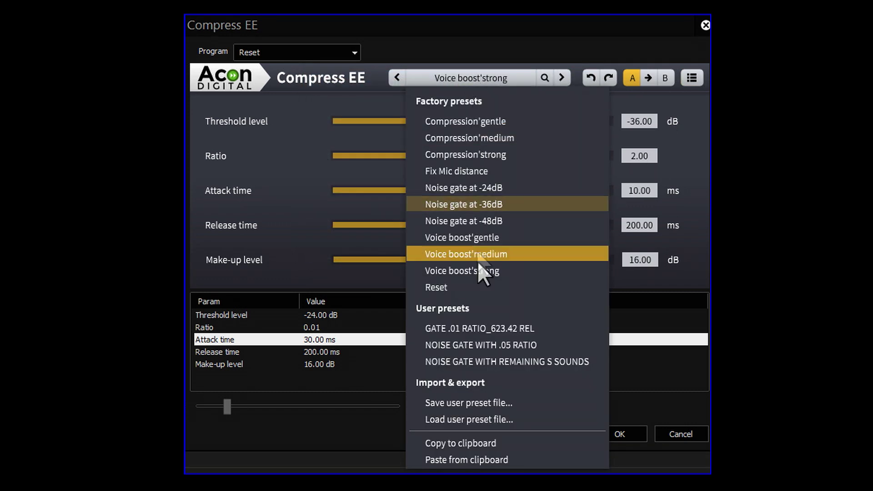
Step: Reset Compress EE, then set threshold -18.81 dB, ratio 2.88 and attack 169.17 ms
left_click(478, 280)
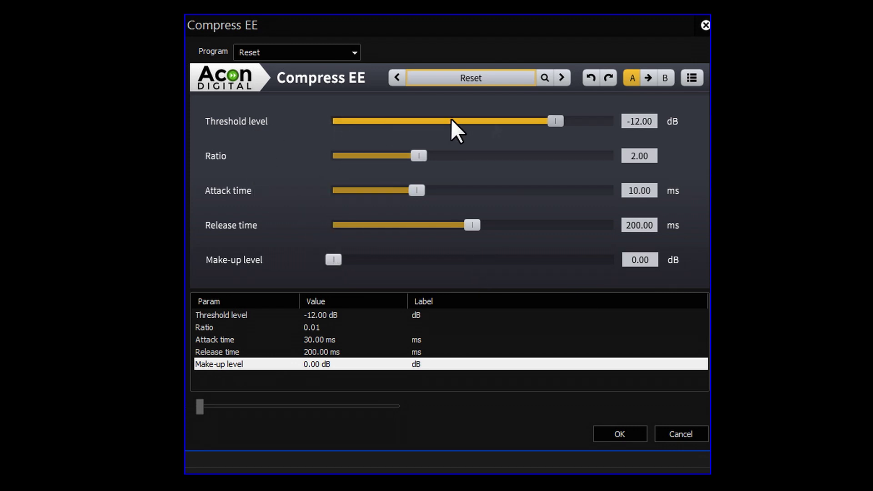
left_click_drag(557, 120, 525, 112)
mouse_move(422, 155)
left_mouse_down()
mouse_move(463, 160)
mouse_move(389, 171)
mouse_move(592, 152)
mouse_move(490, 170)
mouse_move(428, 168)
left_mouse_up()
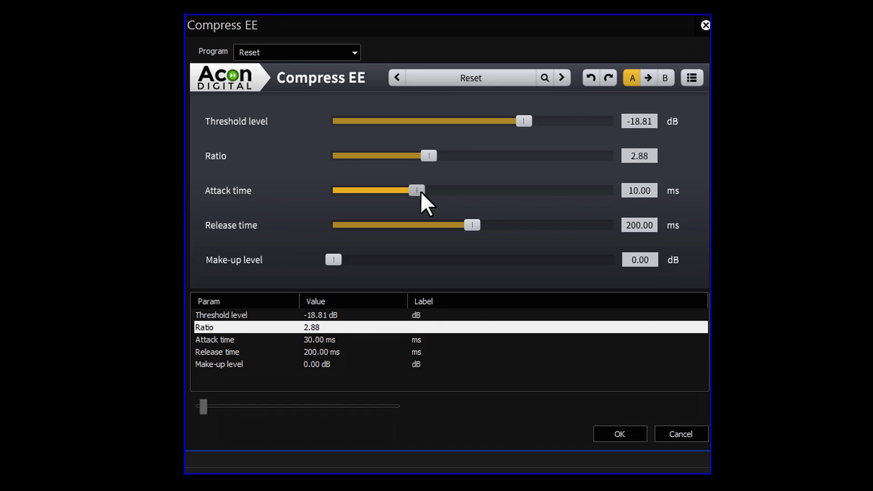
left_click_drag(422, 192, 593, 190)
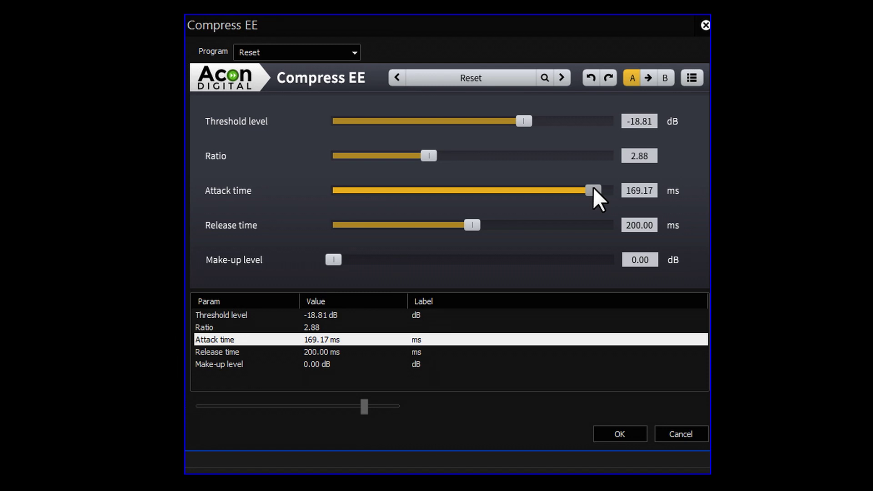
Step: Set Compress EE attack to 0.99 ms, release to 164.09 ms and make-up gain to 4.31 dB
left_click_drag(594, 188, 366, 189)
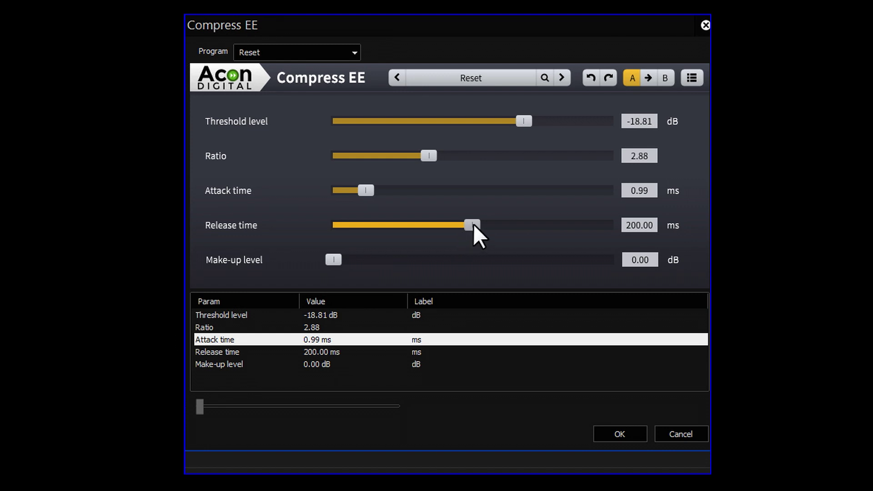
mouse_move(473, 225)
left_mouse_down()
mouse_move(361, 229)
mouse_move(586, 228)
mouse_move(464, 225)
left_mouse_up()
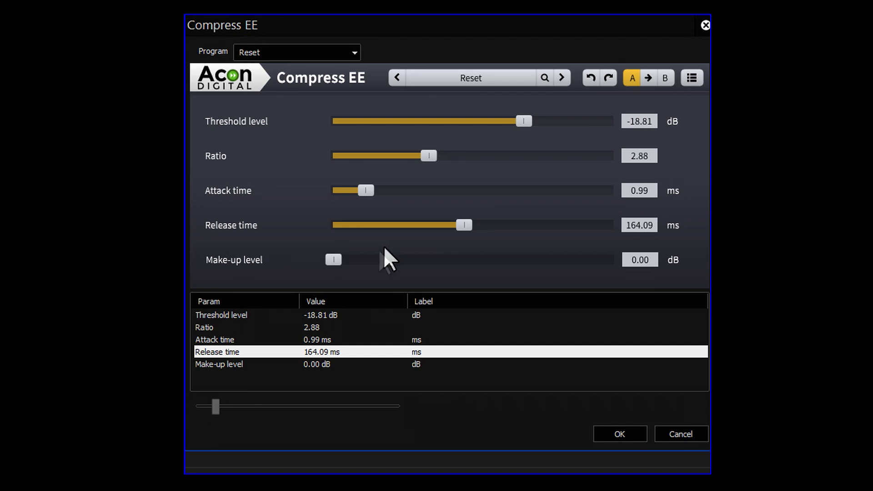
left_click_drag(337, 259, 364, 259)
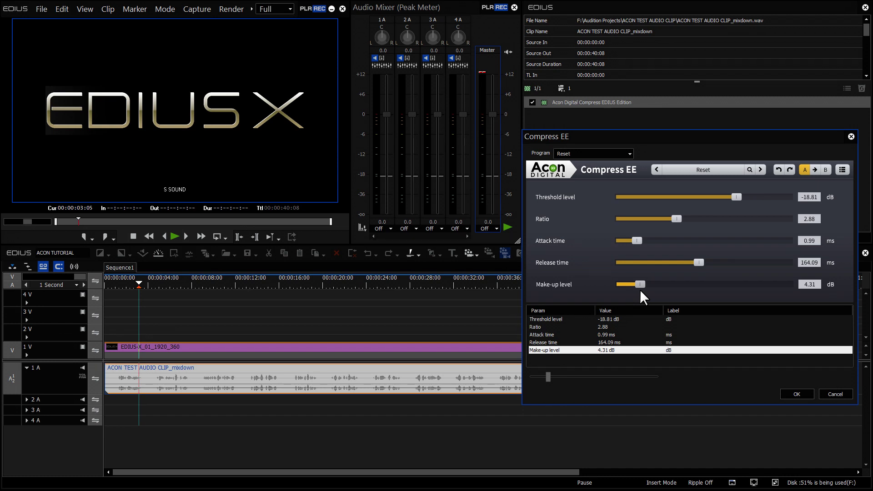
Step: Move the playhead to the sequence end (00:00:40:08) and bring up the Compress EE preset list
key("End")
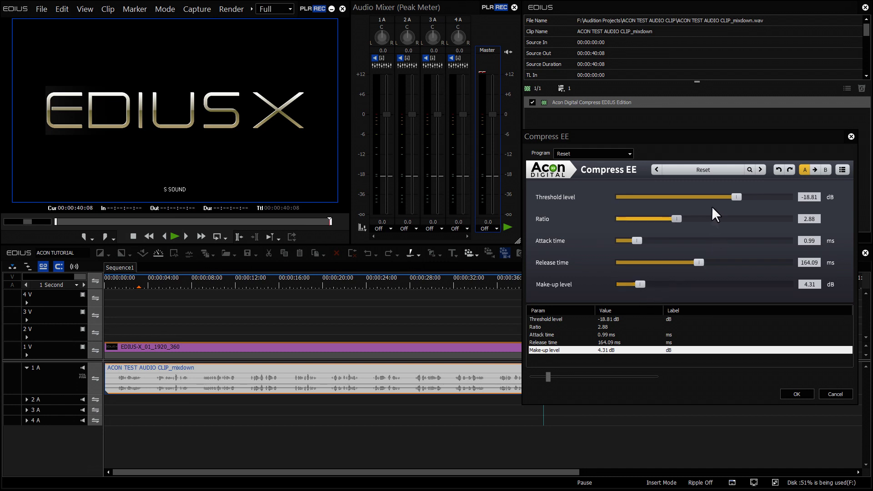
left_click(713, 170)
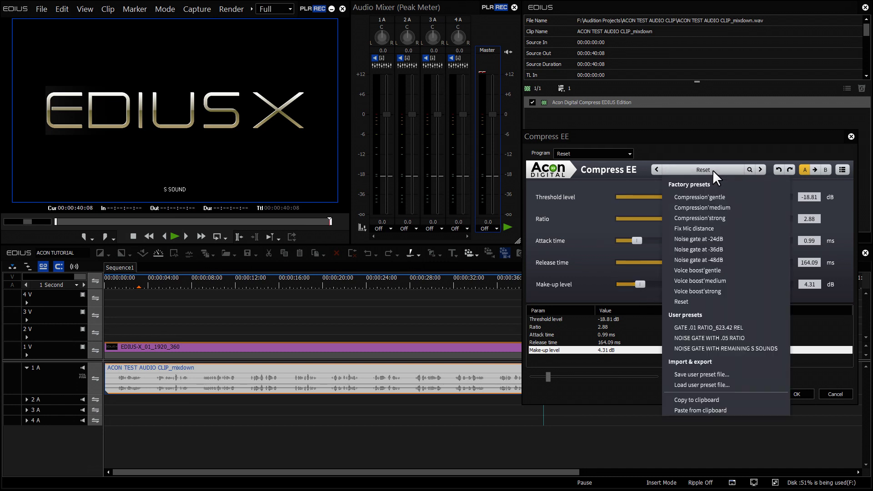
Step: Apply the Noise gate at -24dB preset and preview the gated audio from the start
left_click(733, 240)
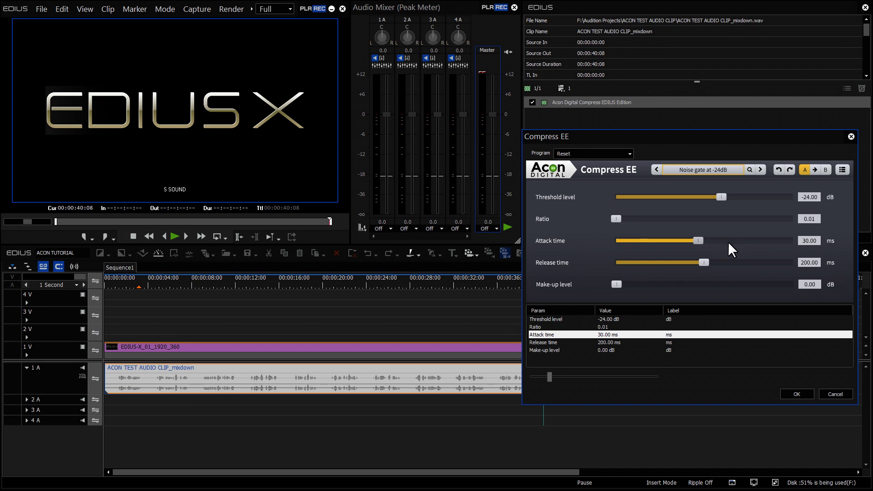
left_click(113, 279)
key("space")
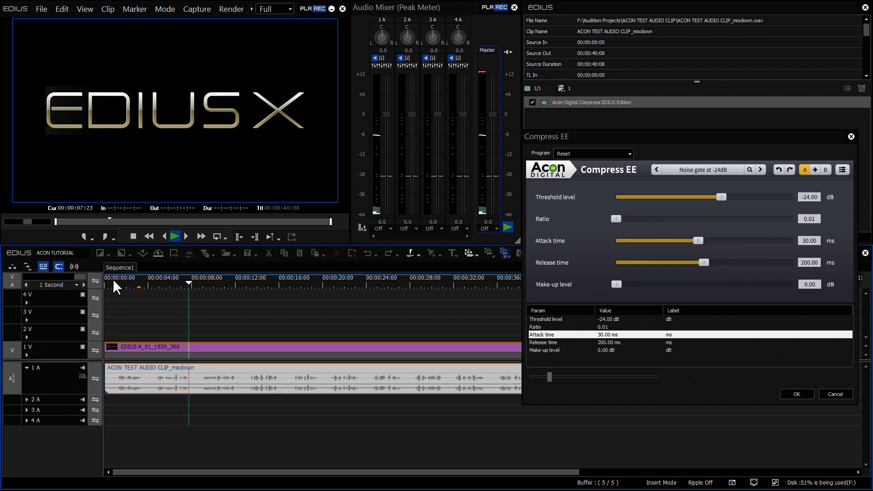
left_click(197, 281)
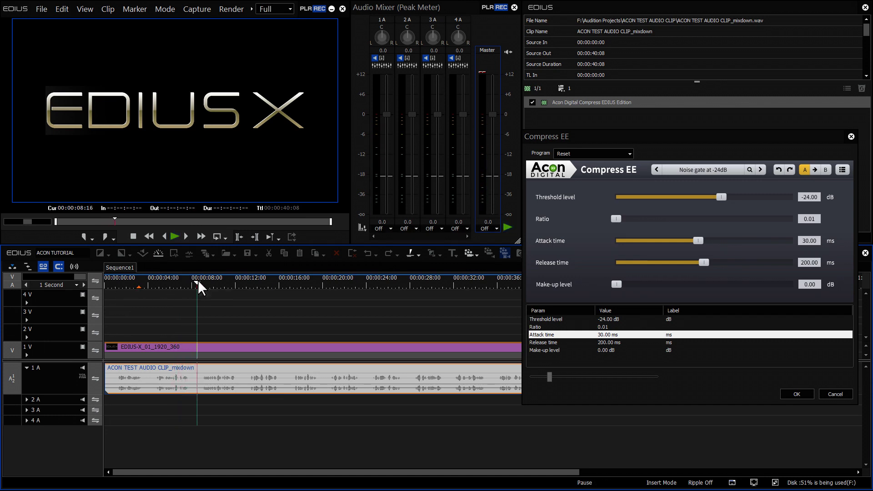
key("shift+Page_Up")
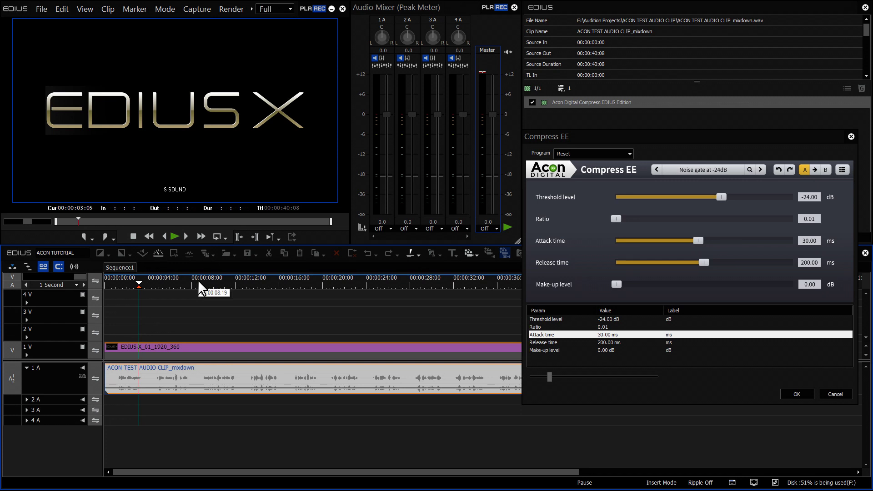
key("Home")
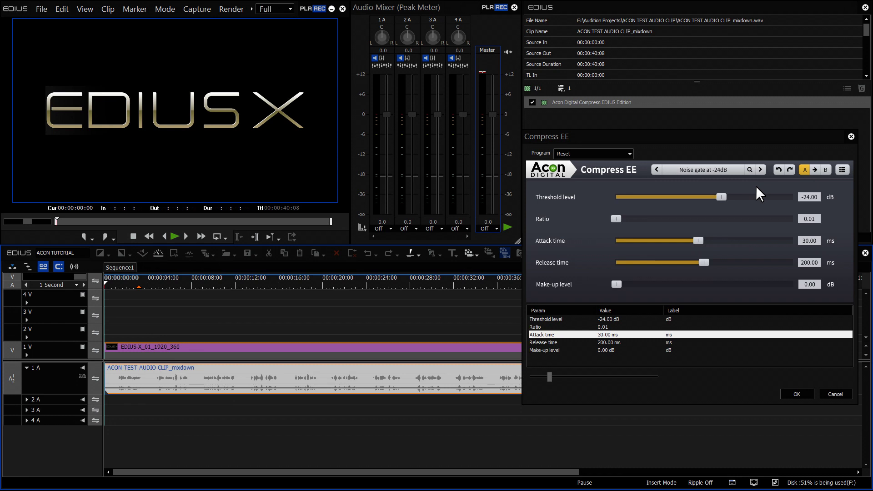
Step: Compare playback with Compress EE bypassed and re-enabled, then reopen its settings
key("Escape")
key("space")
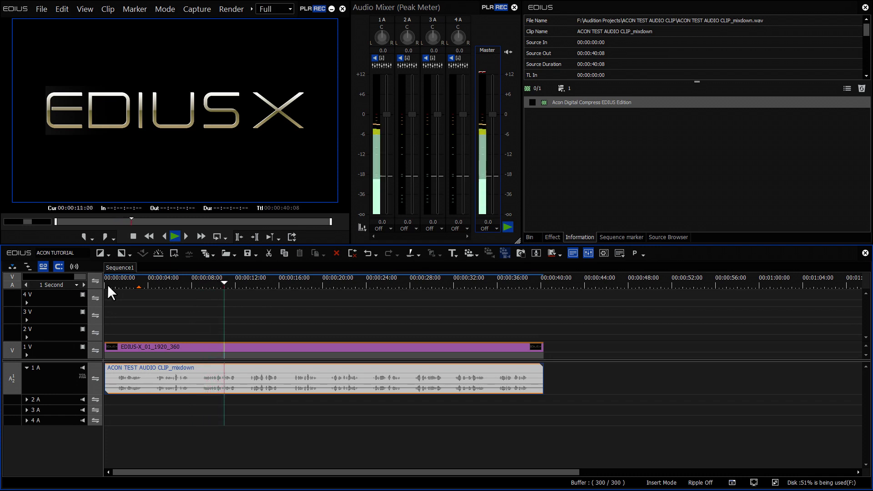
key("space")
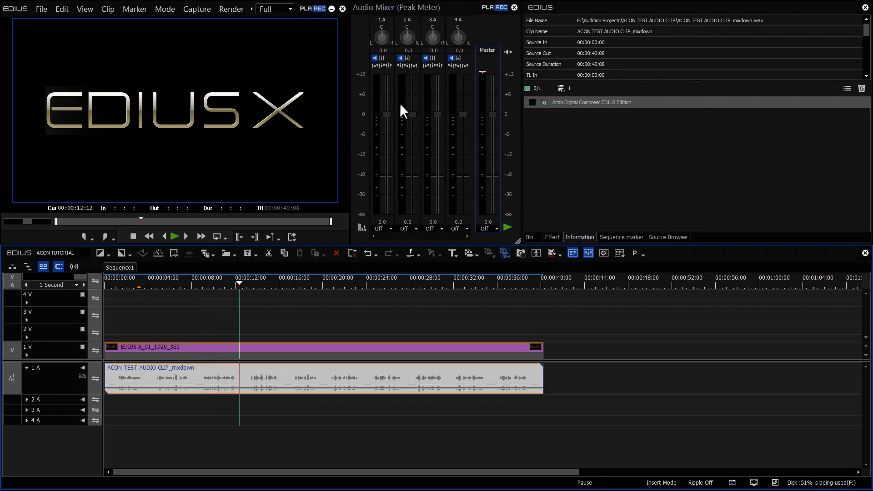
left_click(532, 103)
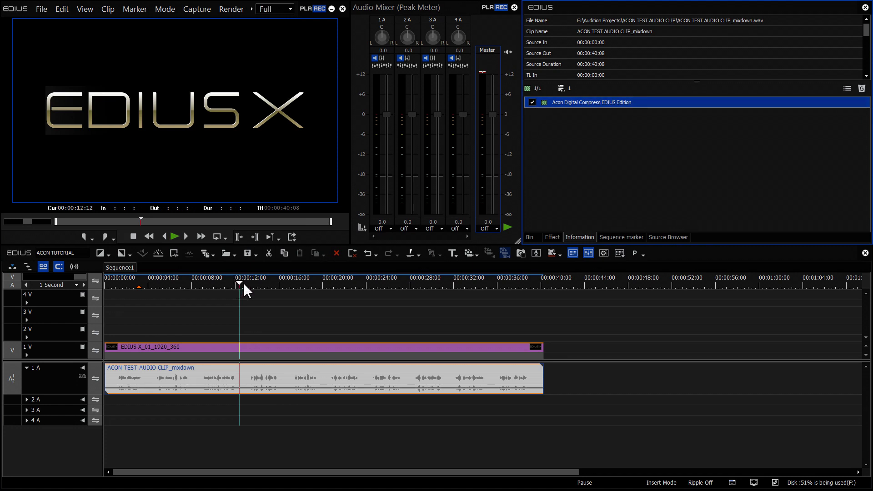
left_click_drag(244, 282, 117, 293)
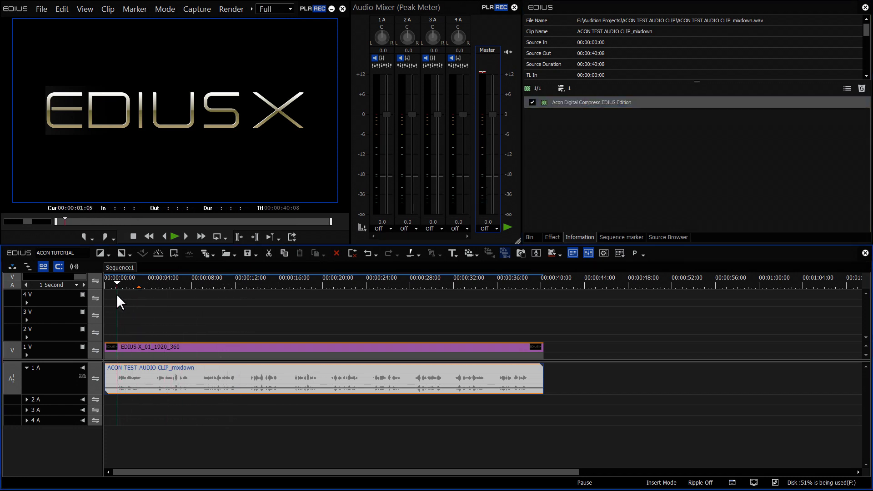
key("space")
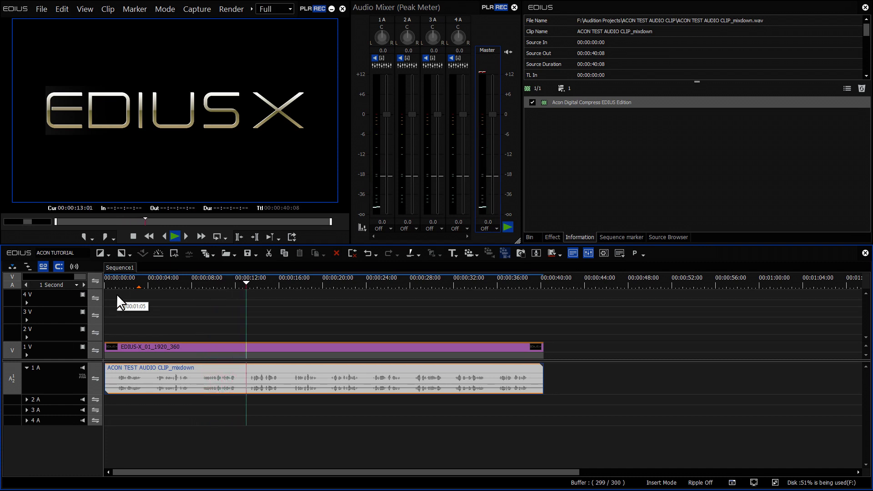
key("space")
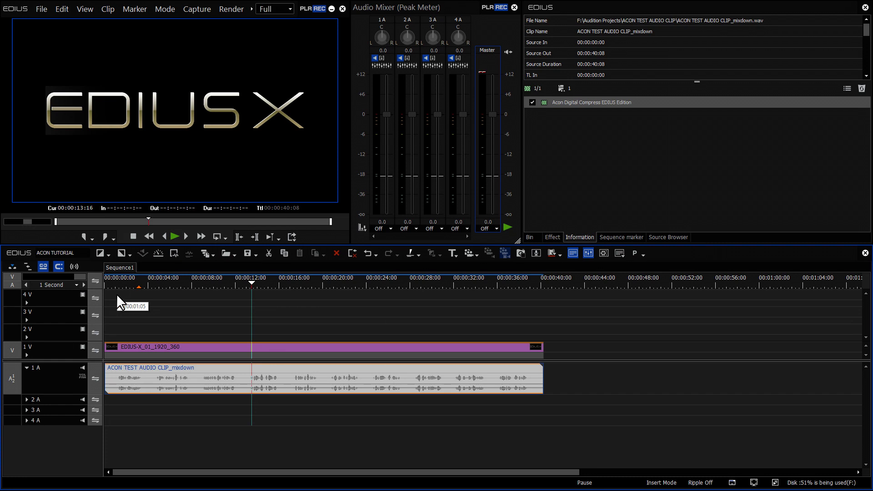
double_click(648, 101)
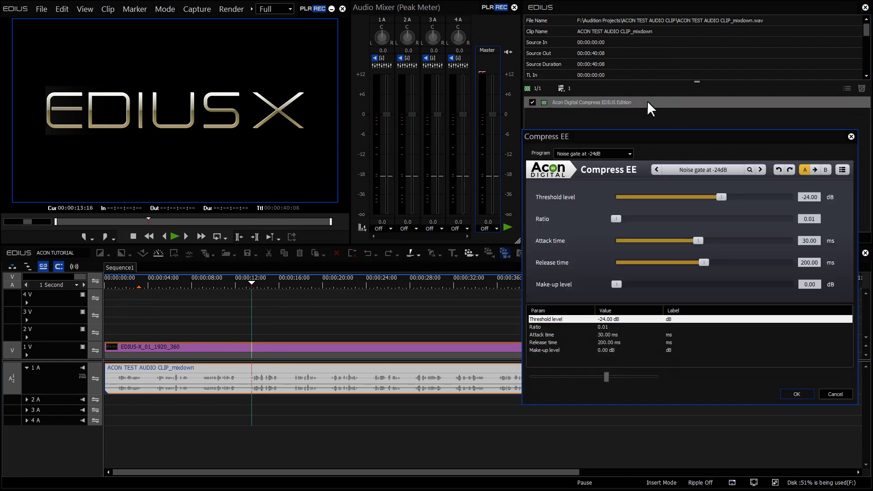
left_click(727, 169)
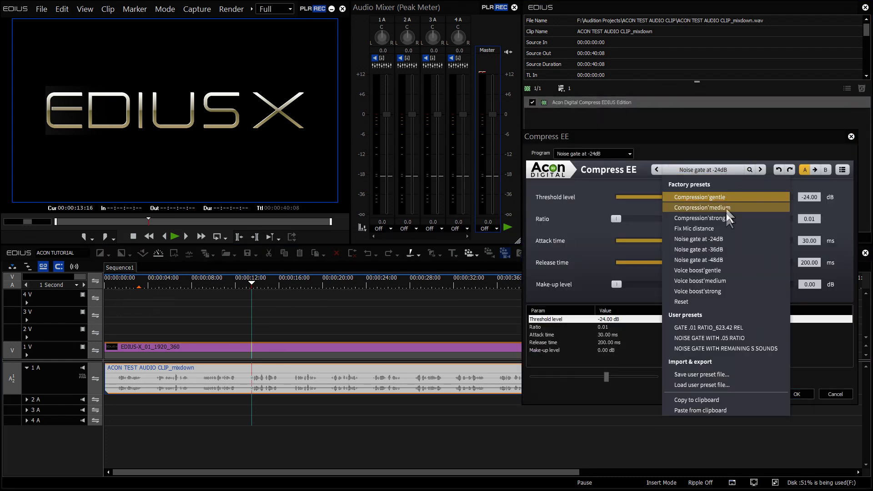
left_click(743, 347)
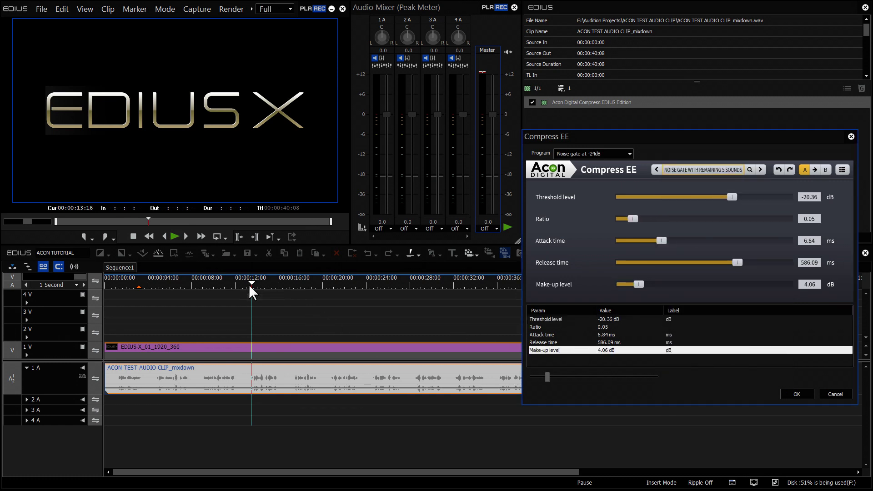
left_click(154, 284)
key("space")
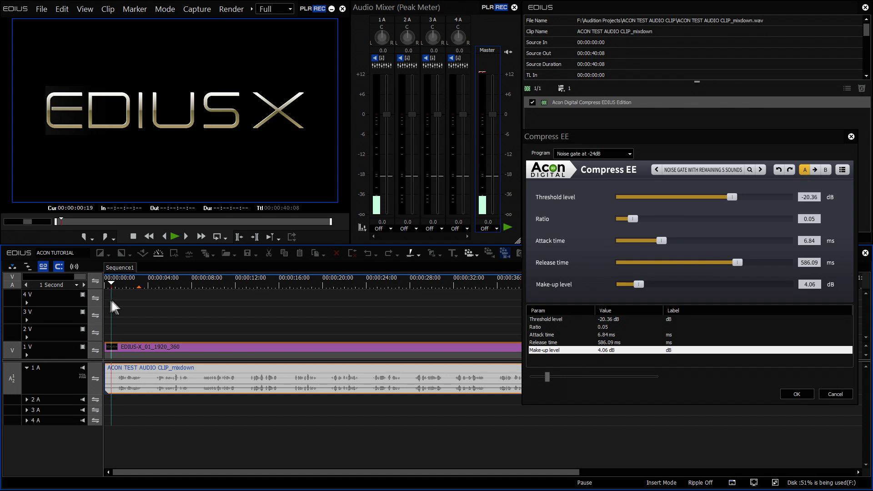
left_click(114, 300)
key("space")
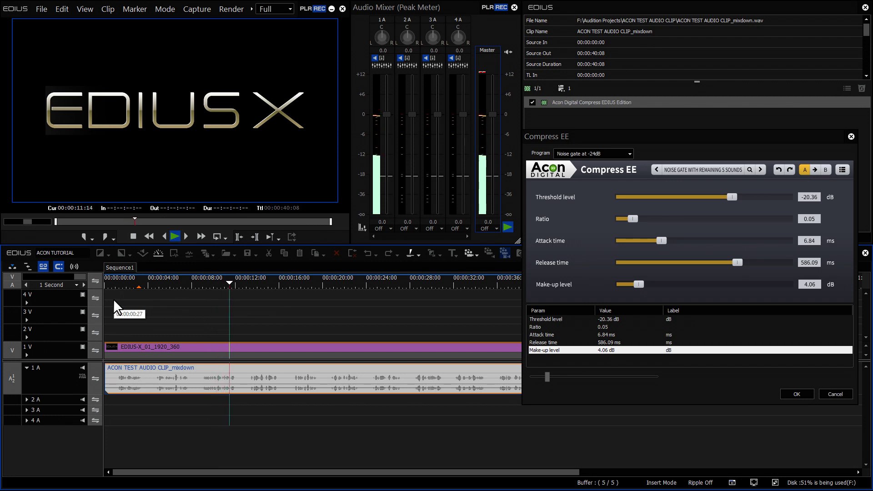
key("space")
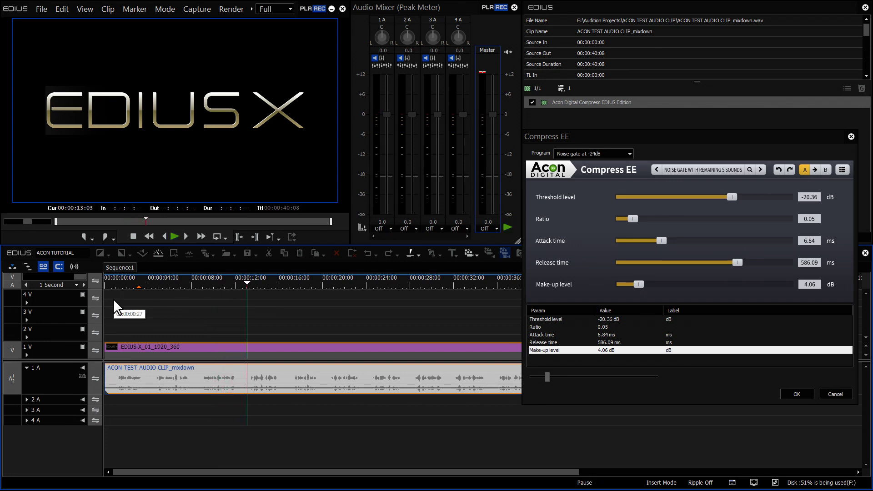
key("Home")
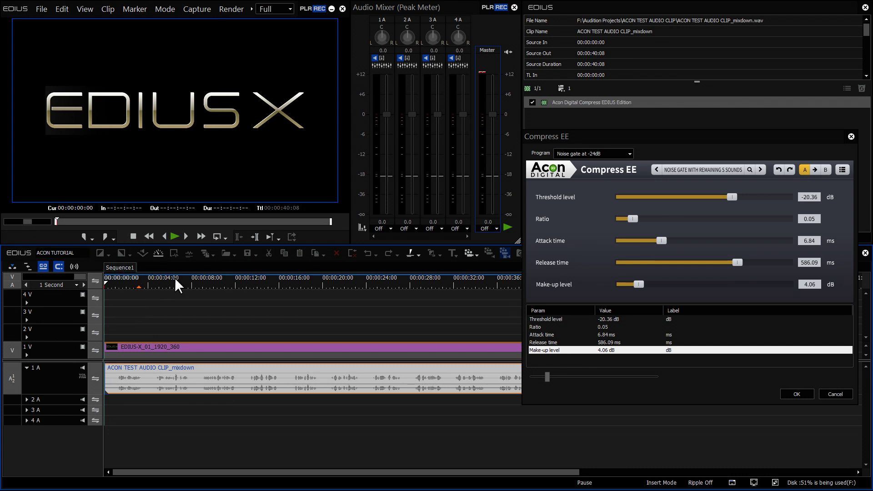
left_click_drag(176, 280, 186, 280)
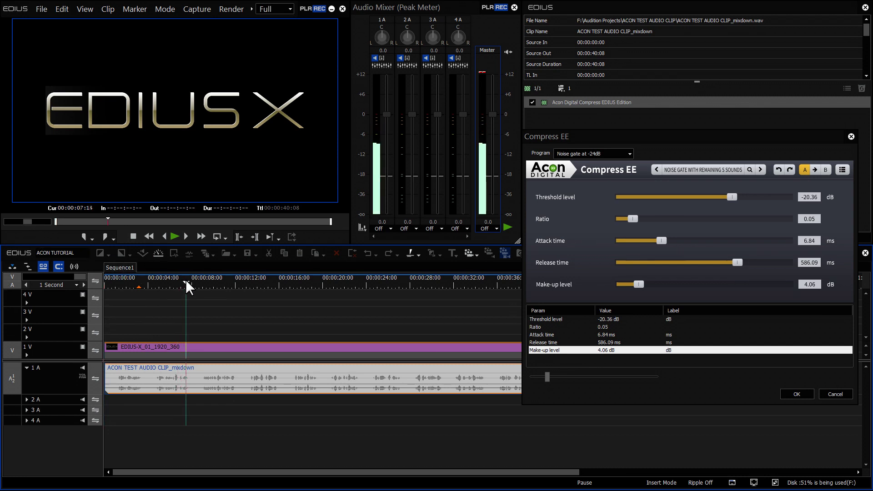
key("space")
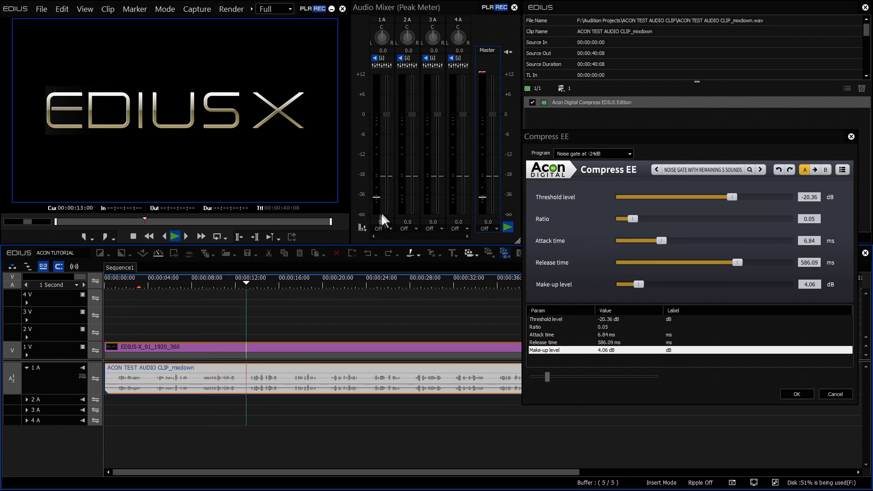
key("space")
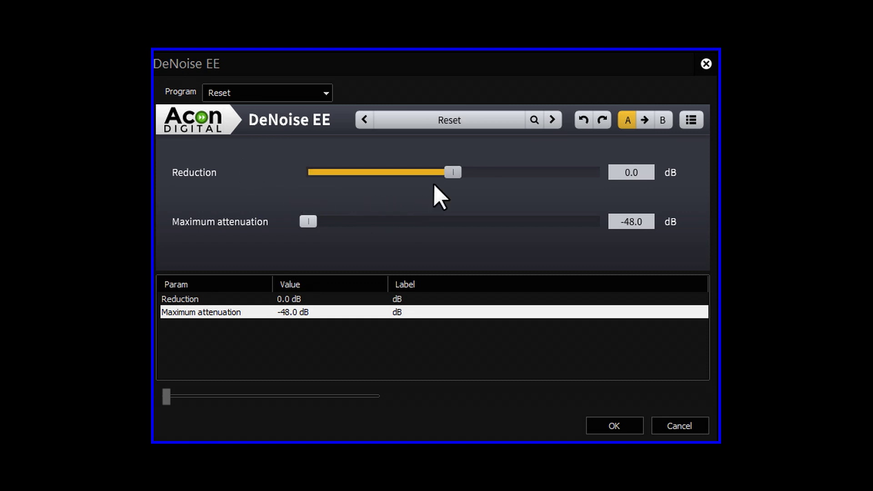
Step: Raise DeNoise EE Reduction to 0.9 dB and fine-tune Maximum attenuation to -38.5 dB
left_click(453, 172)
mouse_move(452, 173)
left_mouse_down()
mouse_move(541, 173)
mouse_move(461, 173)
left_mouse_up()
left_click_drag(303, 225, 356, 226)
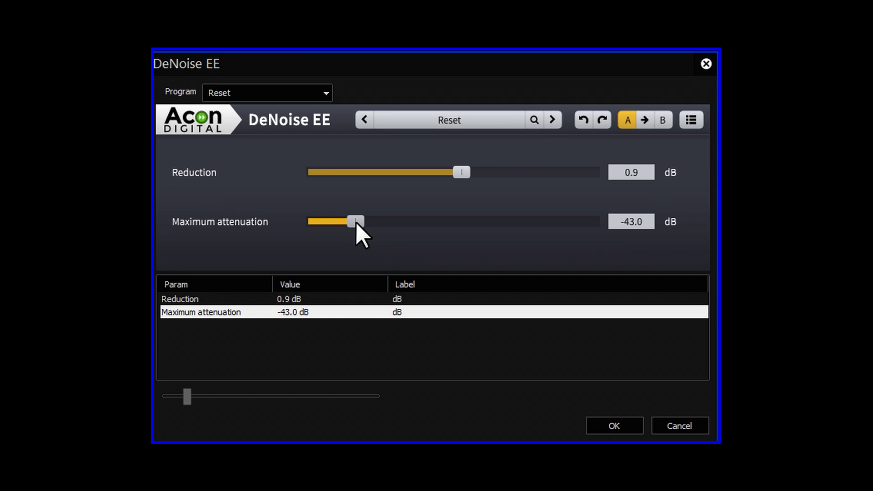
mouse_move(356, 223)
left_mouse_down()
mouse_move(585, 239)
mouse_move(462, 247)
mouse_move(356, 230)
left_mouse_up()
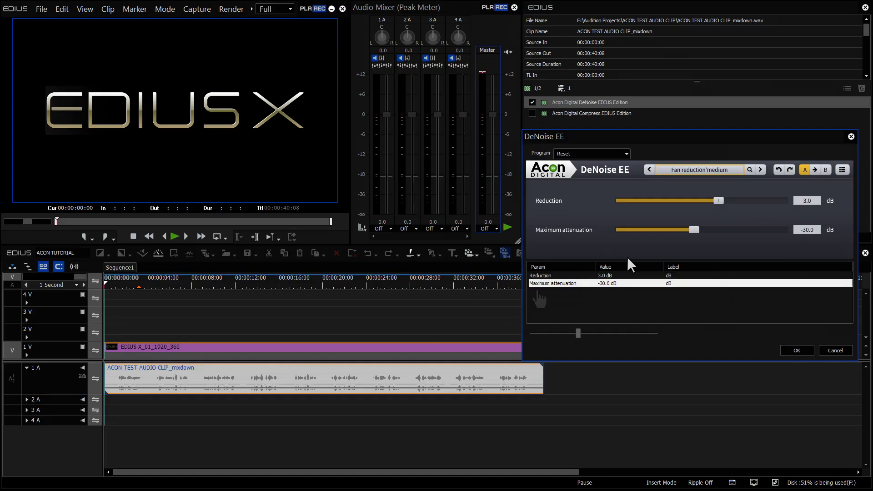
Step: Preview the voiceover through the Fan reduction'medium DeNoise settings, stopping at 00:00:13:12
left_click(118, 283)
key("space")
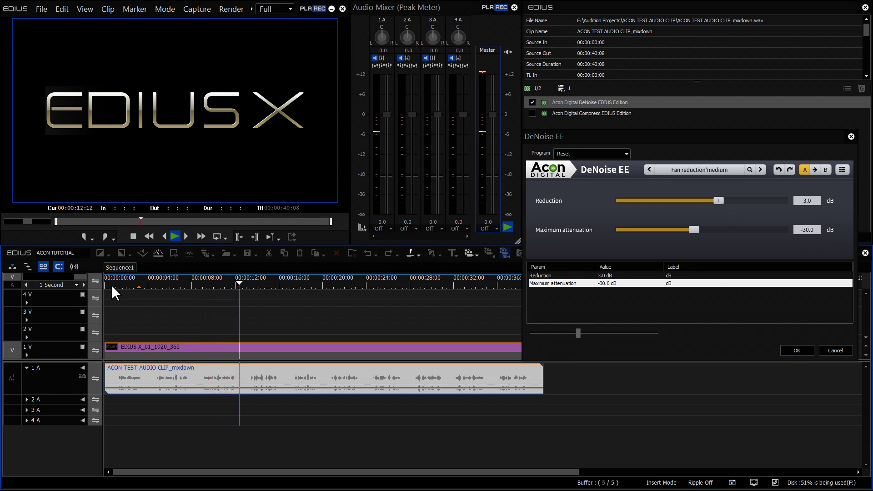
key("space")
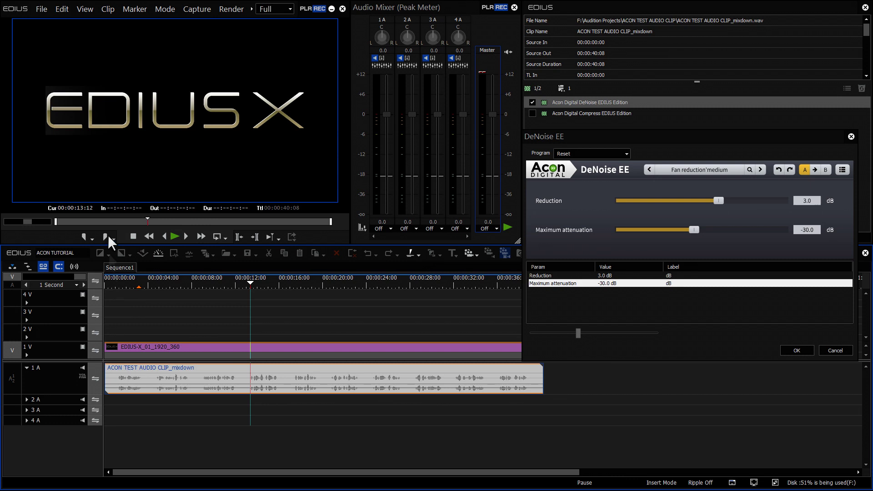
Step: Re-enable the Compress filter on the voiceover clip and confirm its settings
left_click(531, 113)
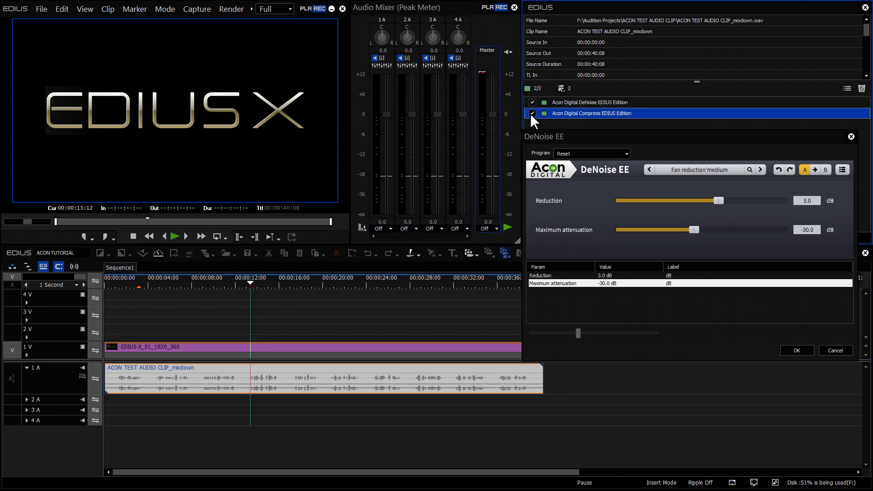
double_click(585, 113)
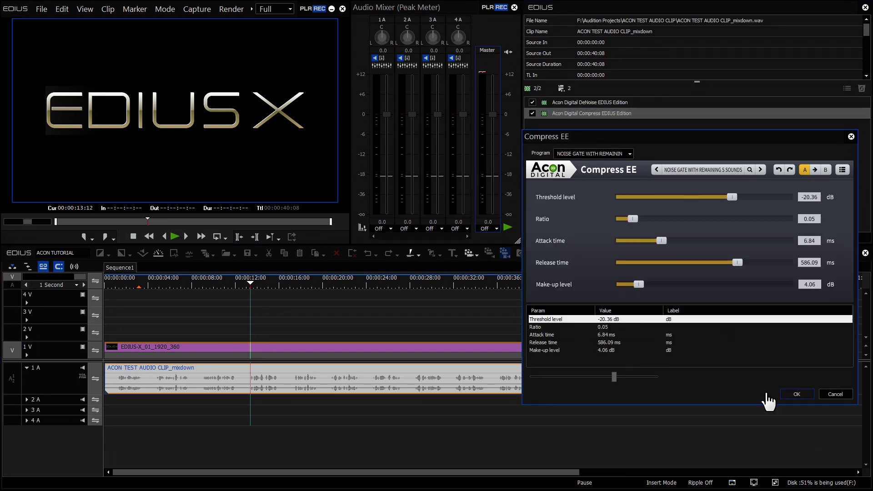
left_click(804, 397)
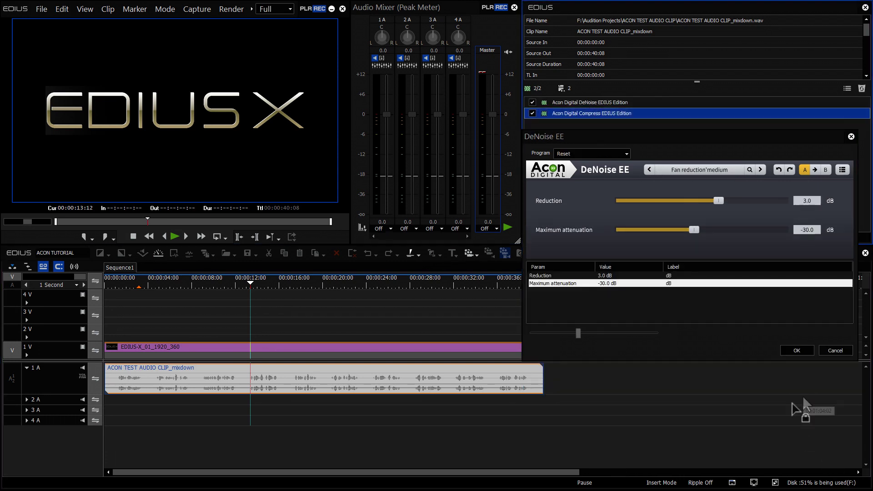
Step: Rewind and play the voiceover with both DeNoise and Compress active
left_click(254, 283)
key("Home")
key("space")
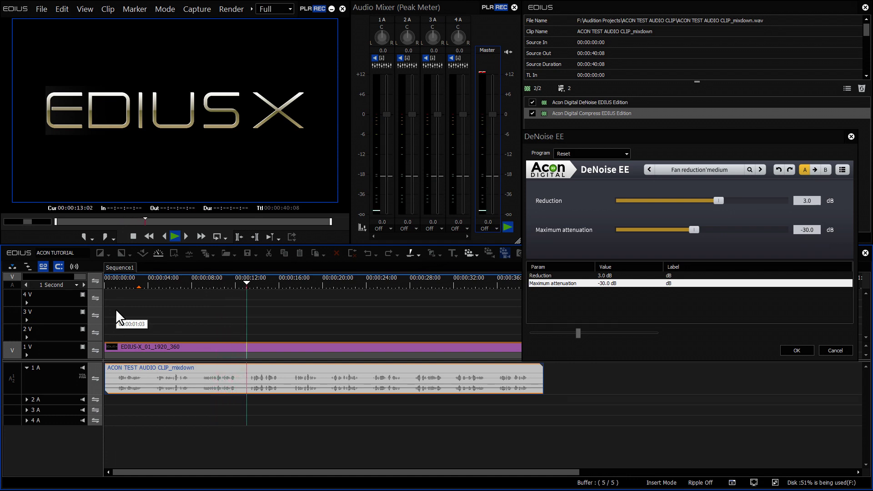
key("space")
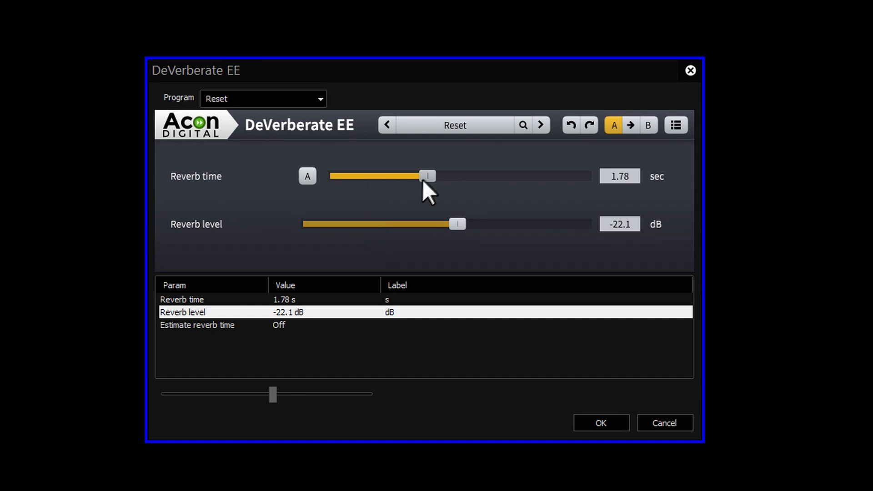
Step: Set DeVerberate EE reverb time to 3.80 sec and reverb level to -18.8 dB
left_click_drag(423, 180, 475, 184)
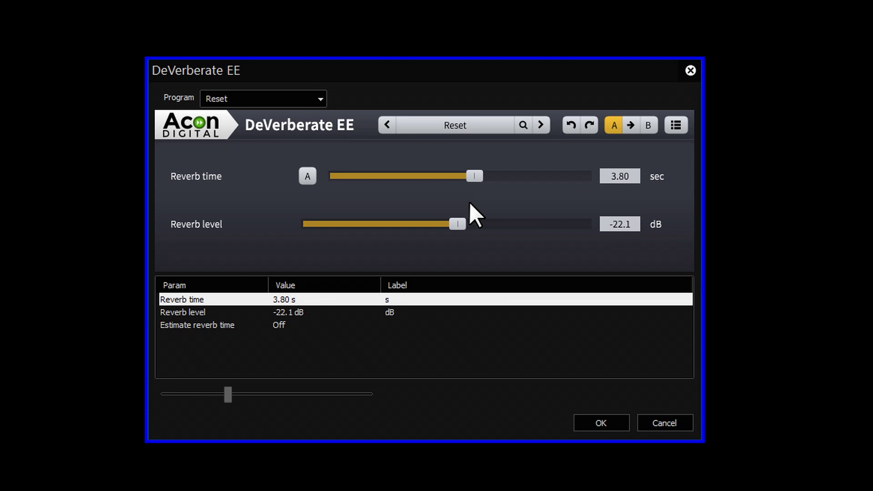
left_click_drag(455, 224, 477, 222)
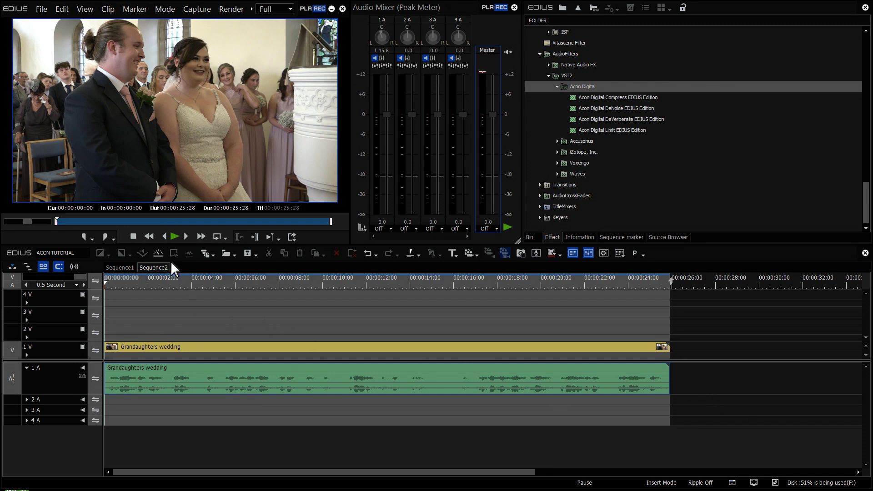
Step: Preview the unprocessed Grandaughters wedding clip, rewind, and apply DeVerberate to its audio
left_click(174, 237)
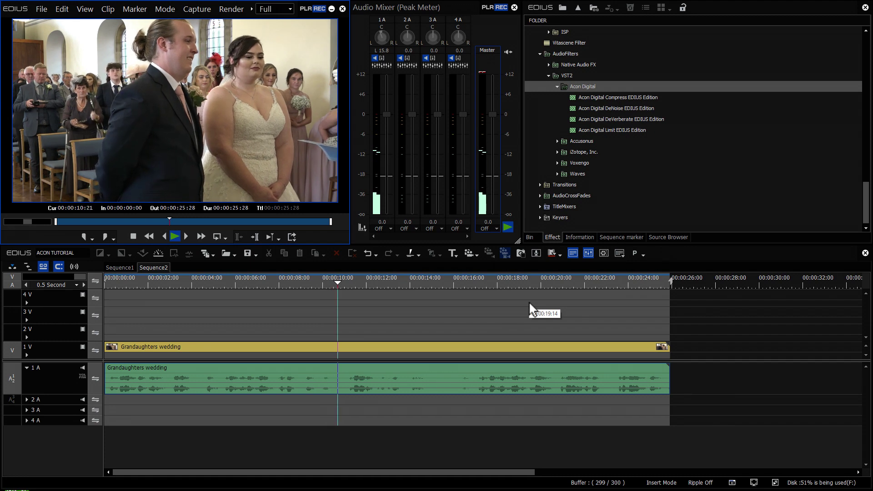
key("space")
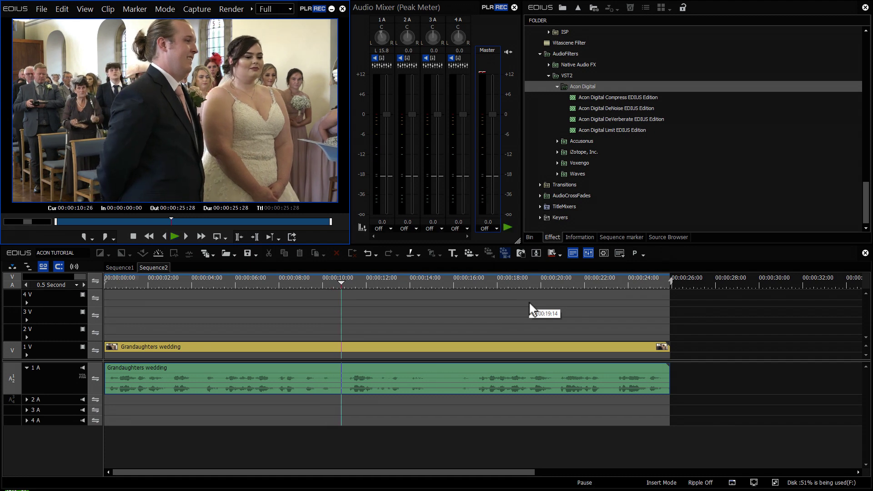
key("Home")
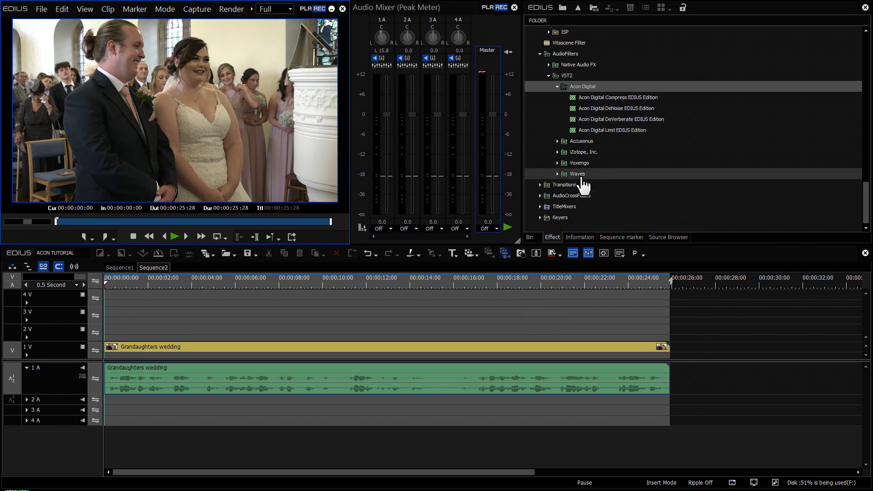
left_click_drag(629, 121, 430, 384)
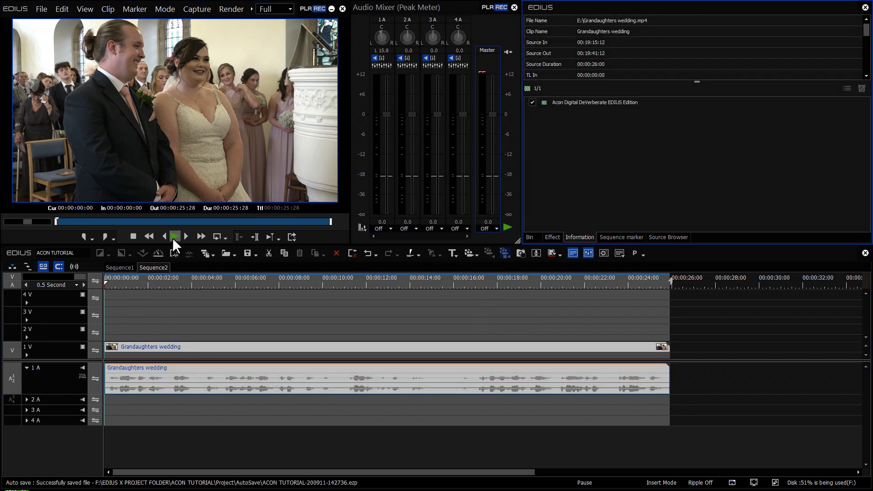
Step: Play the wedding clip with DeVerberate, rewind, and play it again
left_click(174, 236)
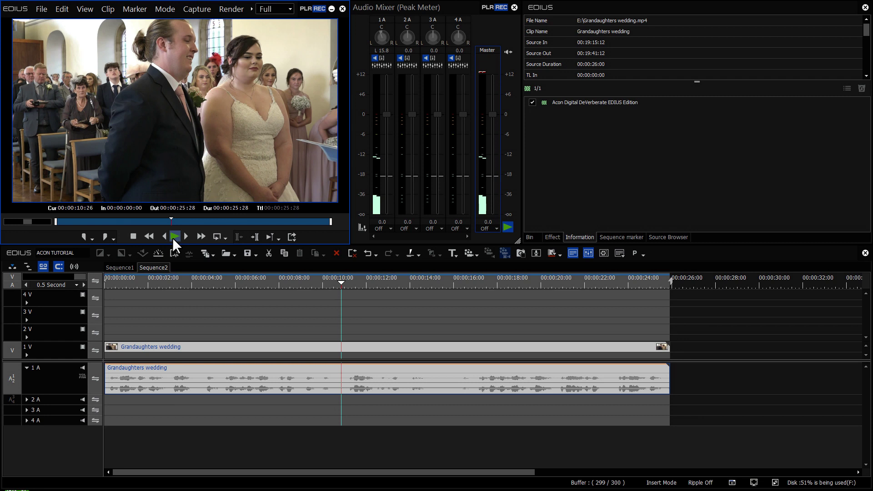
left_click(173, 238)
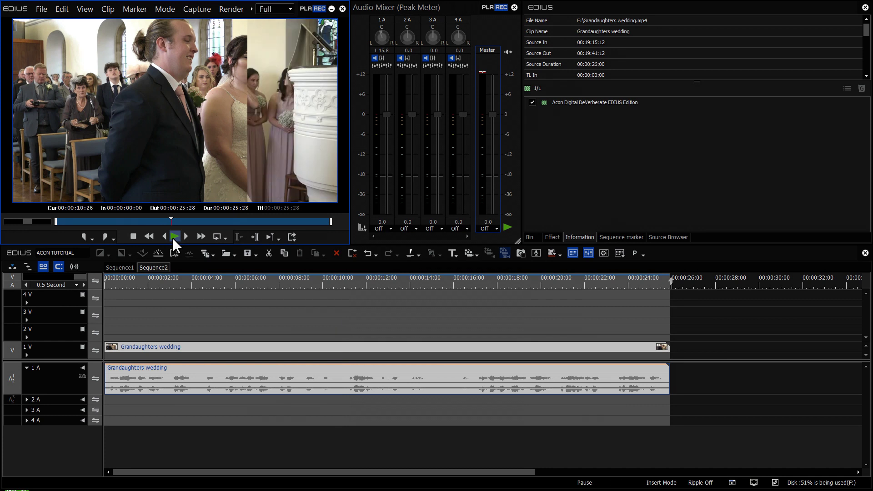
left_click(105, 276)
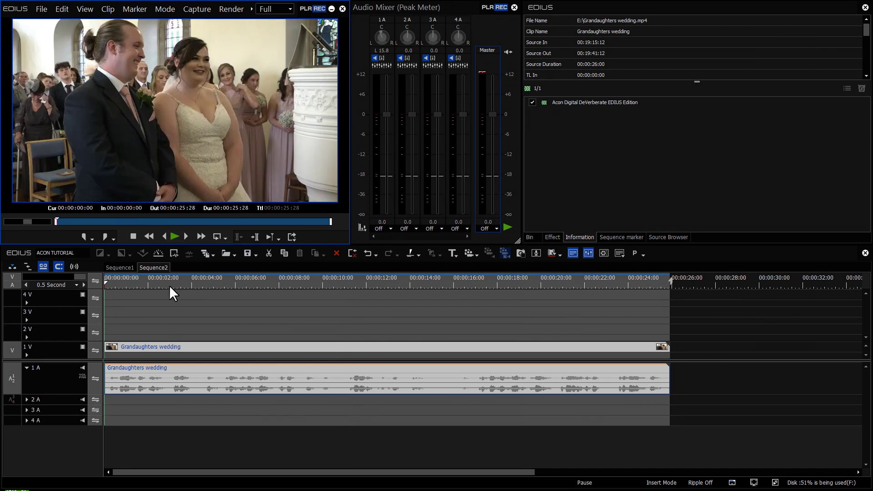
key("space")
Step: Open the wedding clip's DeVerberate settings and reset them with the Reset preset
left_click(590, 103)
double_click(589, 102)
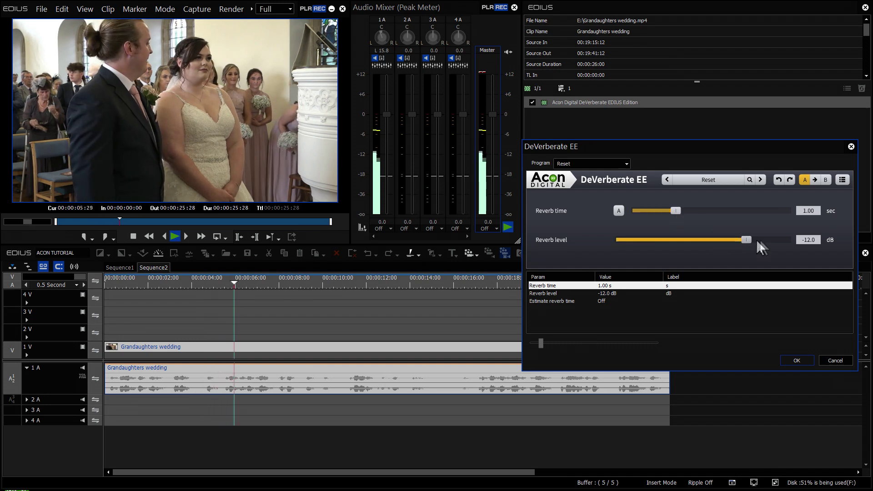
mouse_move(747, 240)
left_mouse_down()
mouse_move(787, 238)
mouse_move(748, 241)
left_mouse_up()
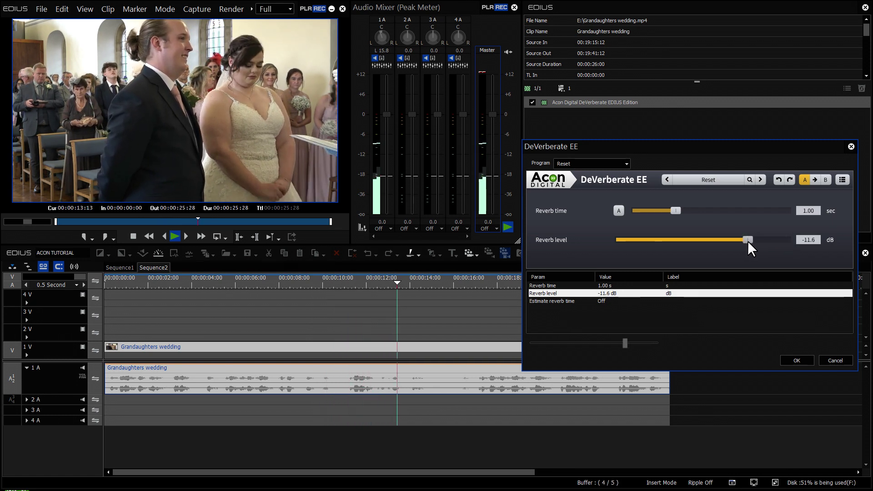
left_click(711, 179)
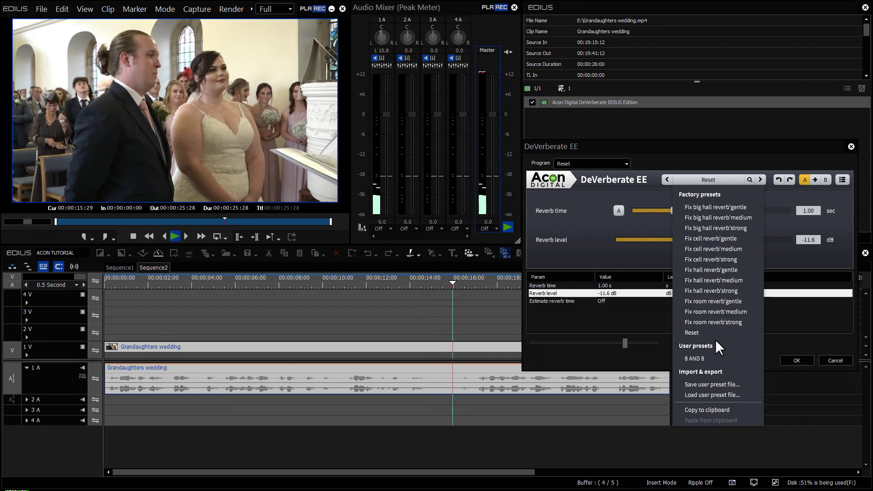
left_click(715, 334)
Step: Turn on automatic reverb time estimation and play the wedding clip from the start
left_click(479, 284)
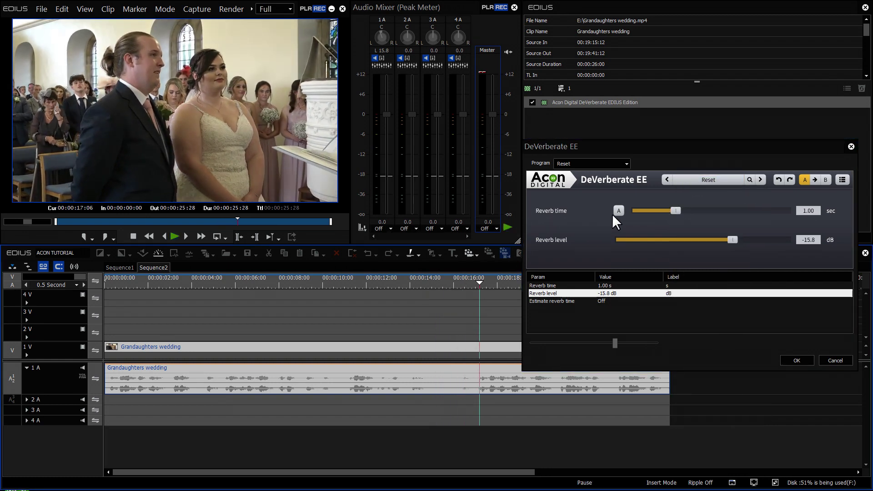
left_click(477, 284)
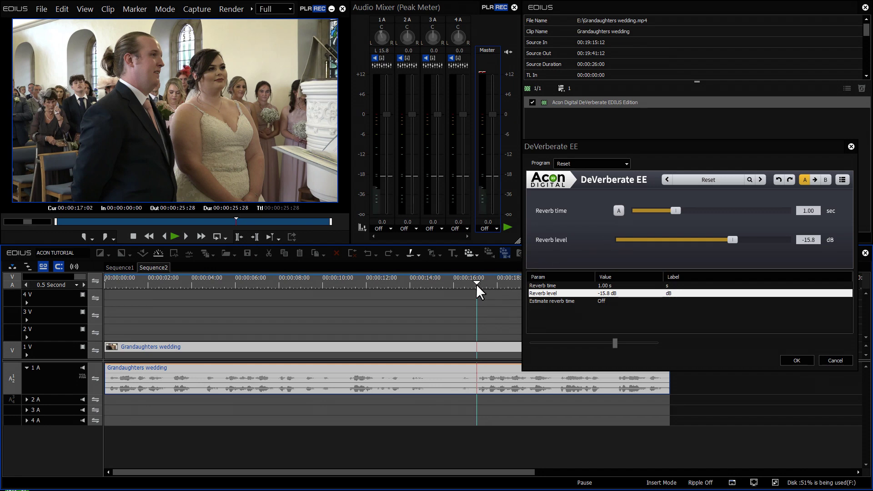
key("Home")
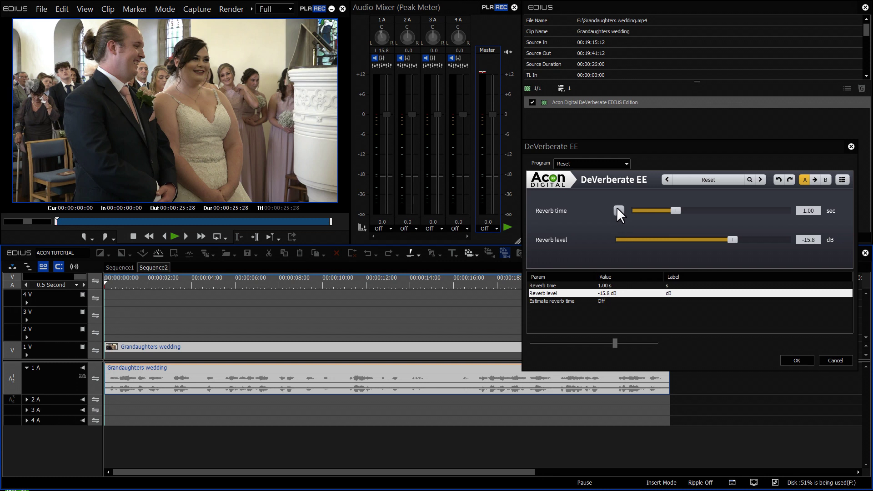
left_click(618, 209)
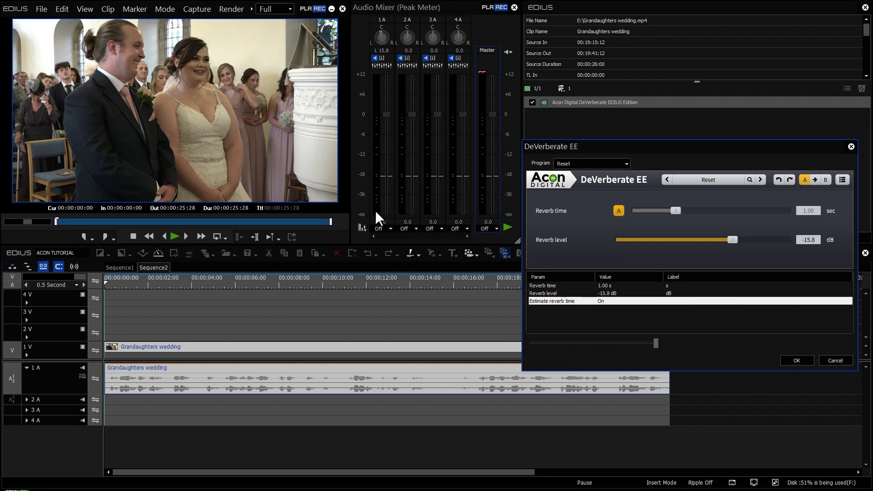
left_click(174, 241)
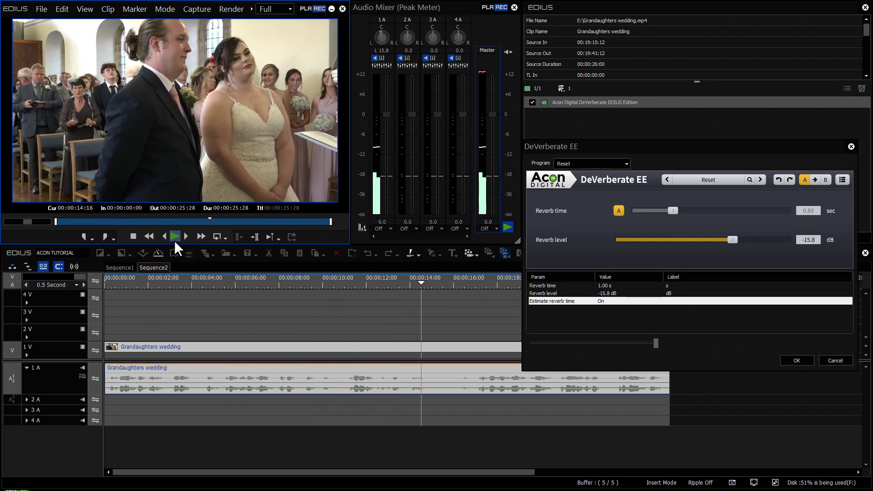
left_click(174, 241)
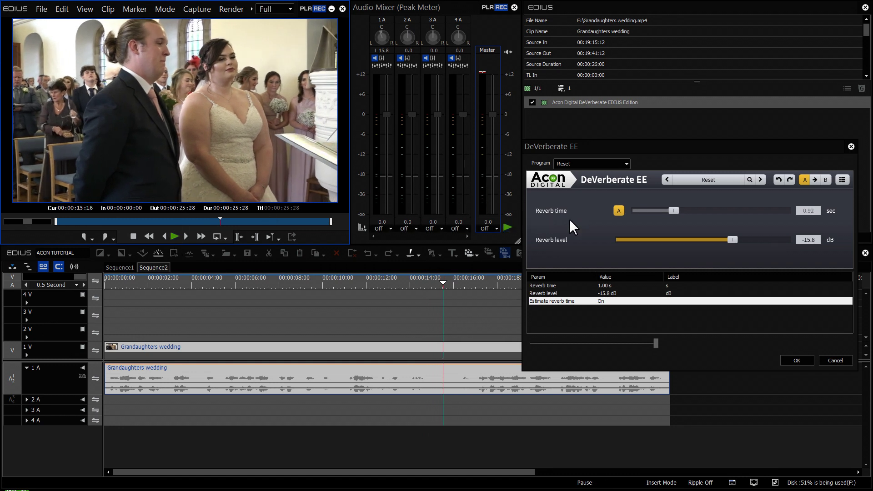
Step: Accept DeVerberate at 0.92 sec and -15.8 dB, then apply DeNoise to the wedding audio
left_click(619, 211)
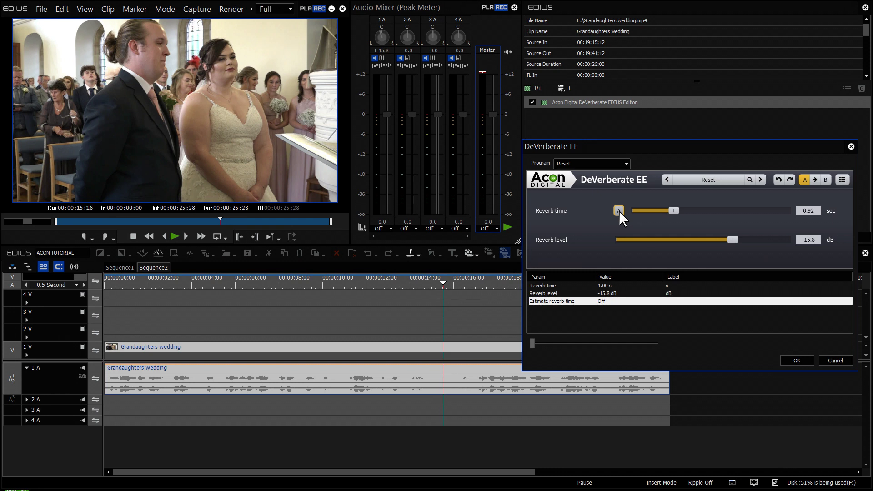
left_click(797, 361)
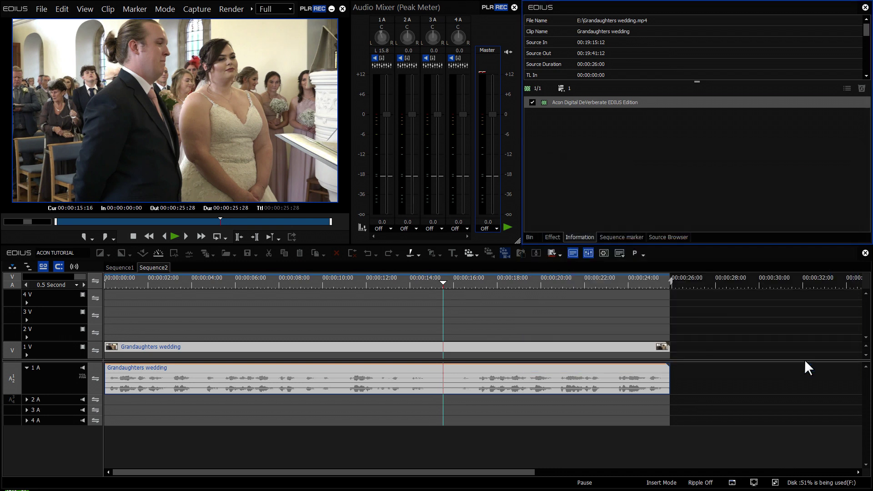
left_click(552, 236)
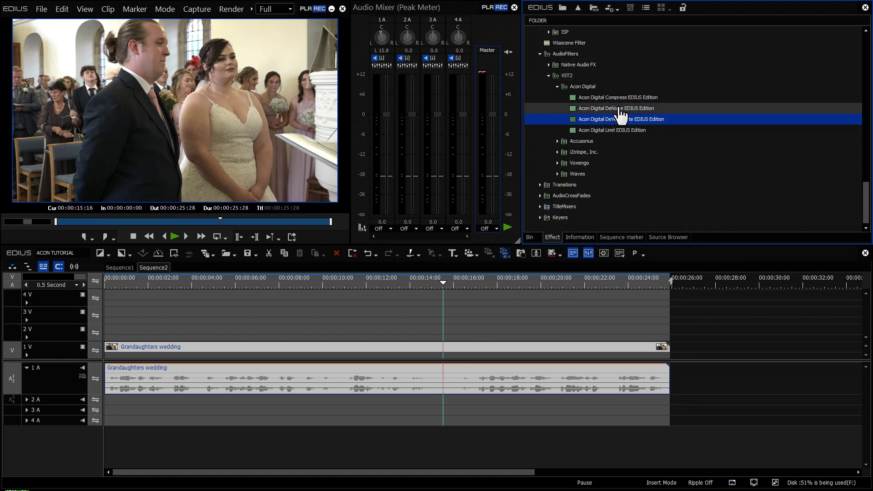
left_click_drag(620, 110, 433, 392)
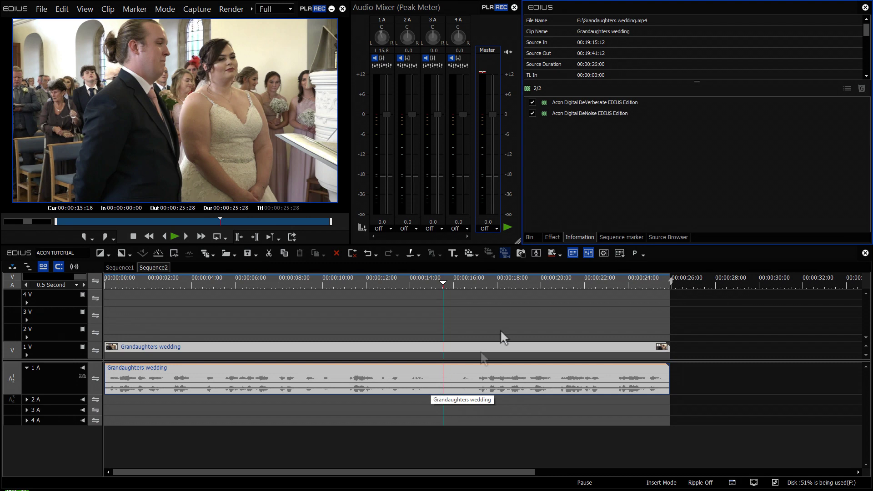
Step: Rewind and play the wedding clip with DeVerberate and DeNoise applied
left_click_drag(443, 283, 100, 292)
key("space")
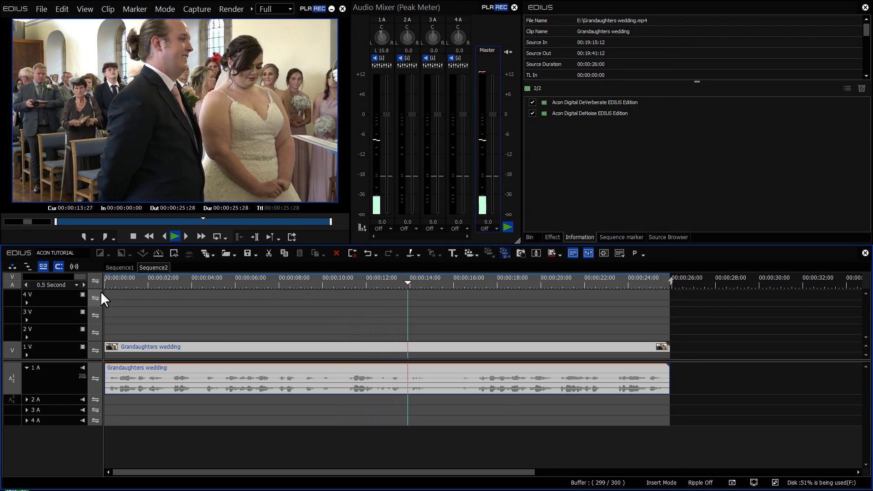
key("space")
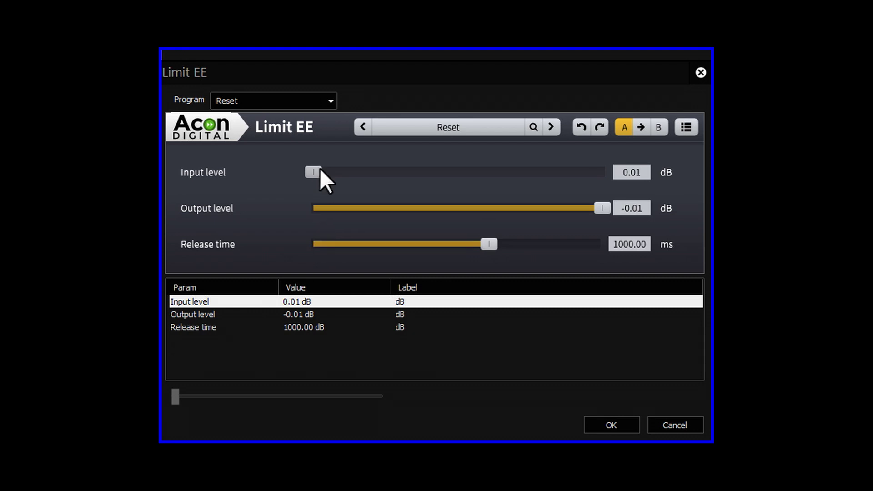
Step: Set Limit EE input level 0.00 dB, output level 0.00 dB and release 471.34 ms
left_click_drag(336, 172, 310, 179)
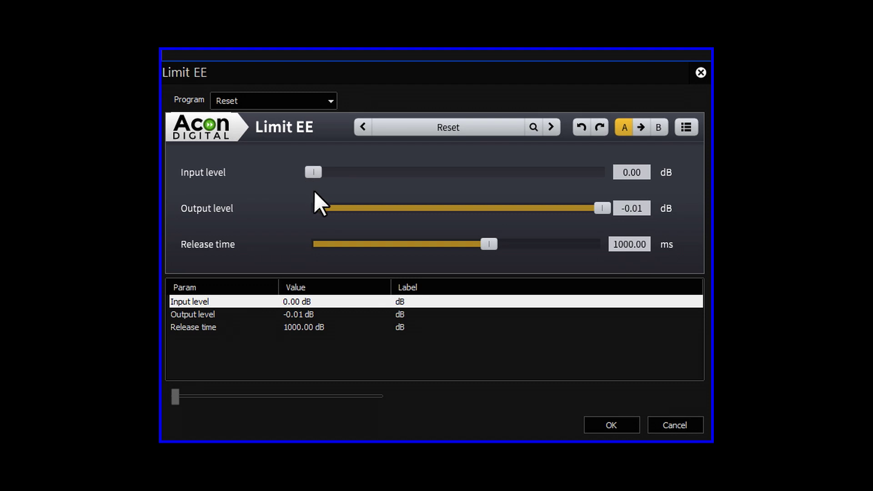
left_click_drag(596, 206, 621, 211)
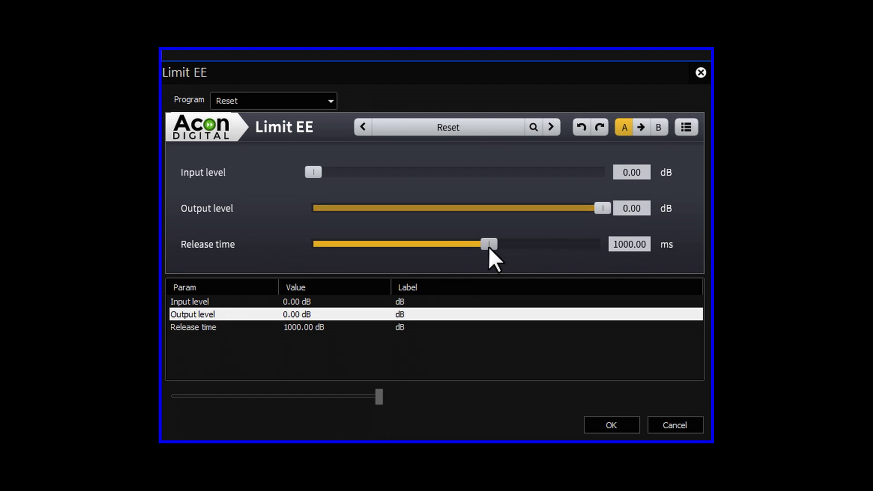
left_click_drag(488, 247, 454, 242)
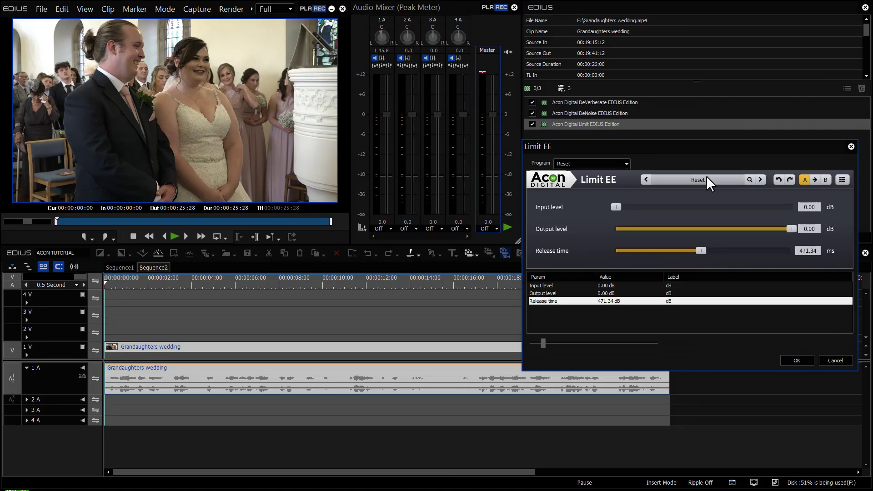
Step: Apply the Volume boost'medium limiter preset and audition it on the wedding clip
left_click(706, 177)
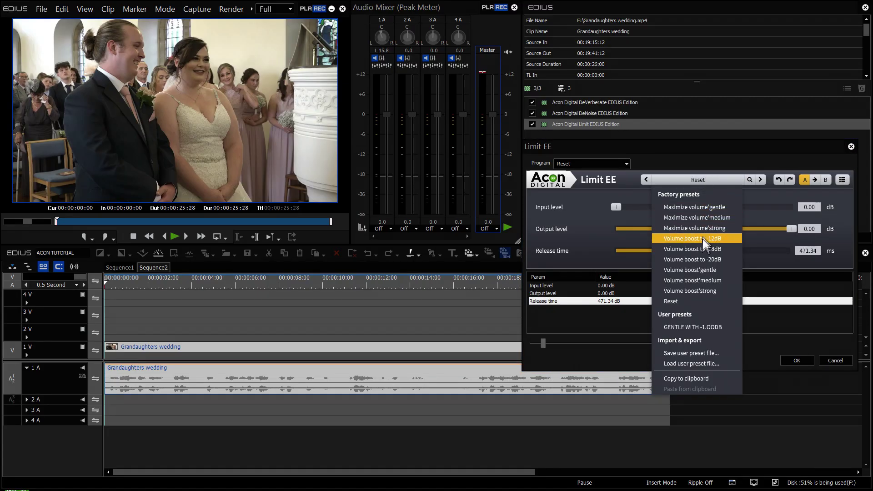
left_click(699, 281)
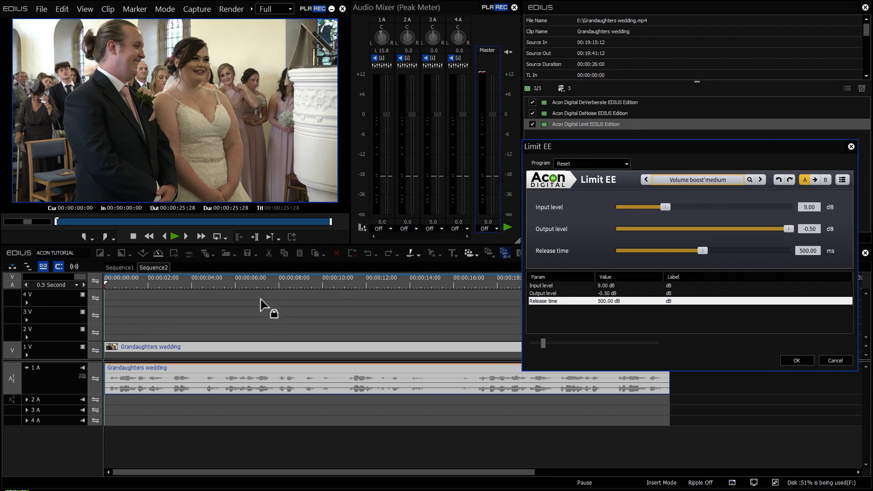
left_click(107, 282)
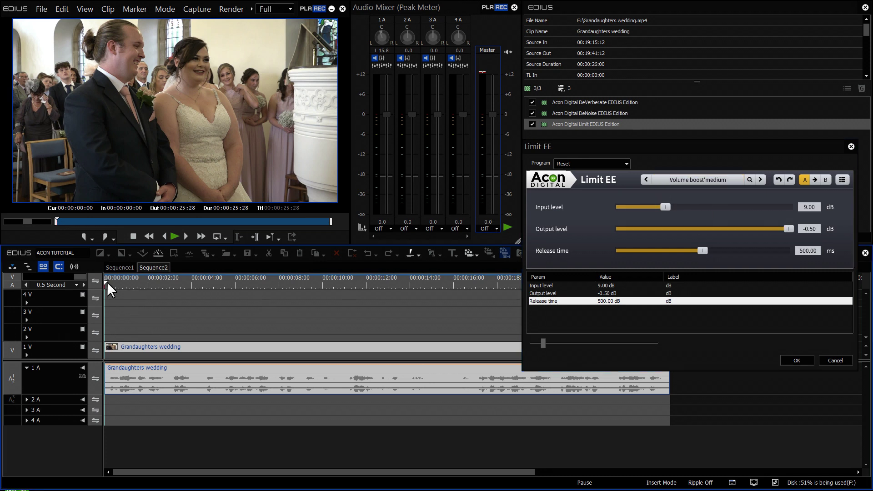
left_click(172, 239)
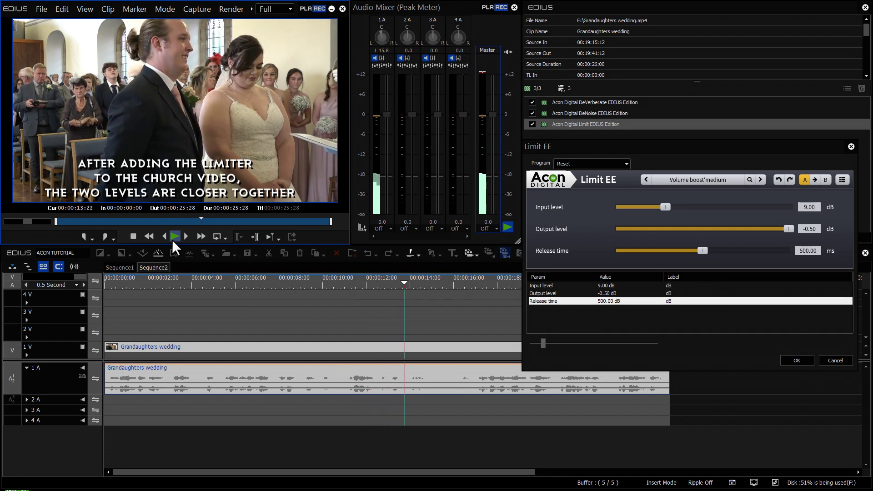
left_click(174, 238)
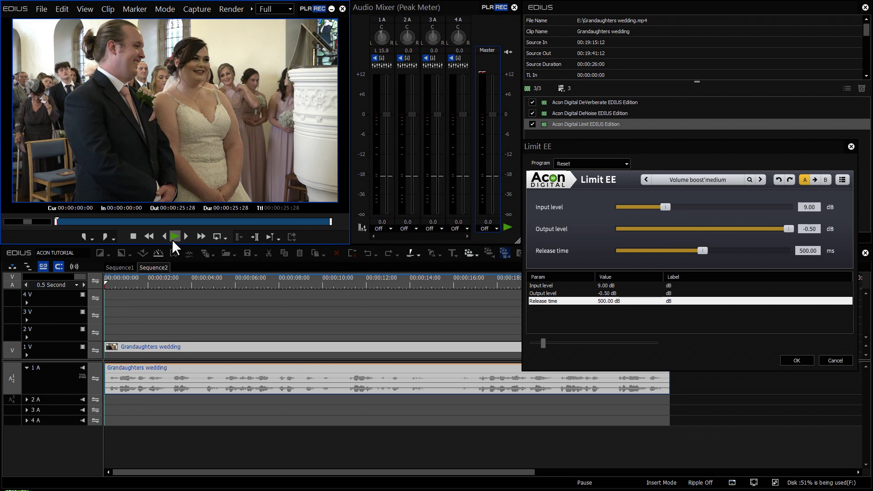
Step: Confirm the Limit settings and lower the wedding clip's DeVerberate reverb level to -19.1 dB
left_click(173, 237)
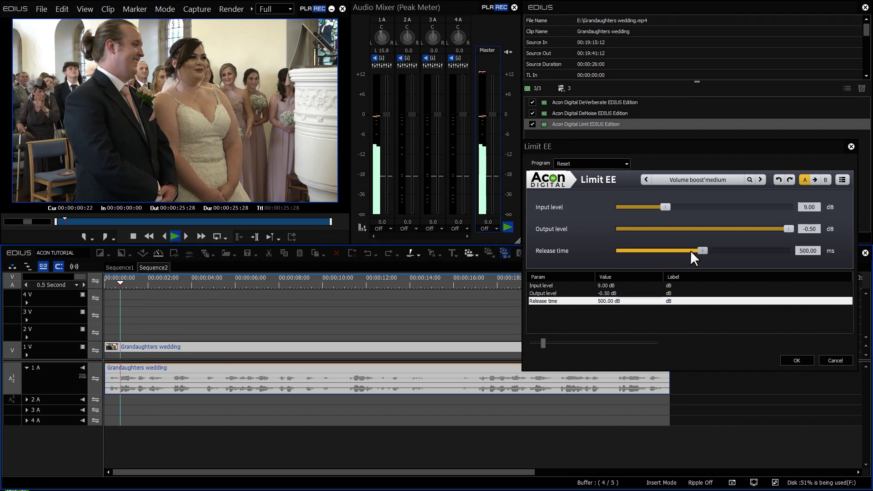
left_click(798, 359)
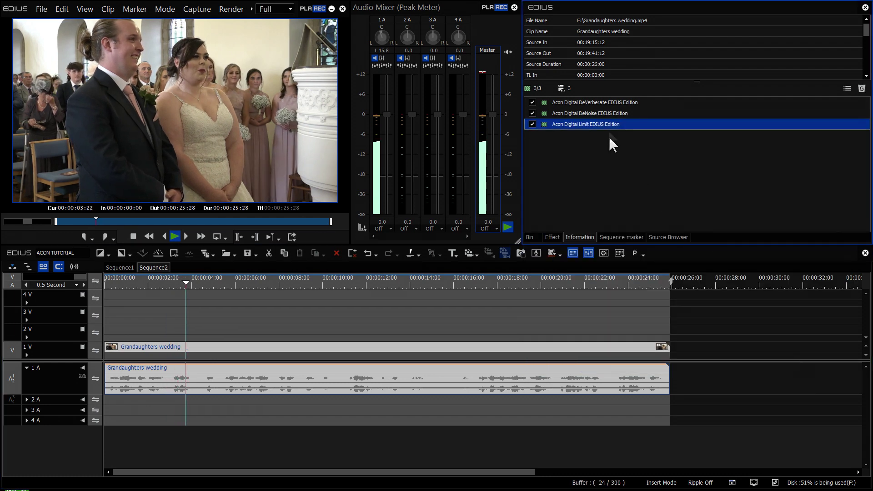
double_click(607, 101)
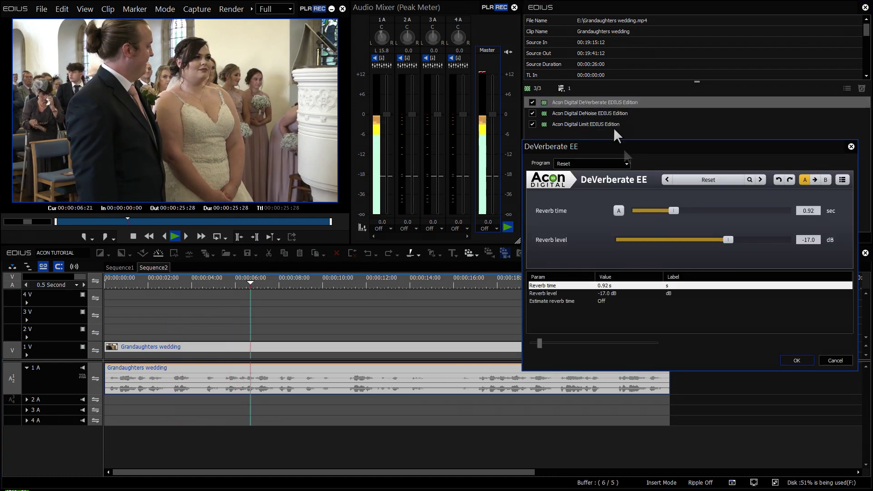
left_click_drag(726, 240, 720, 239)
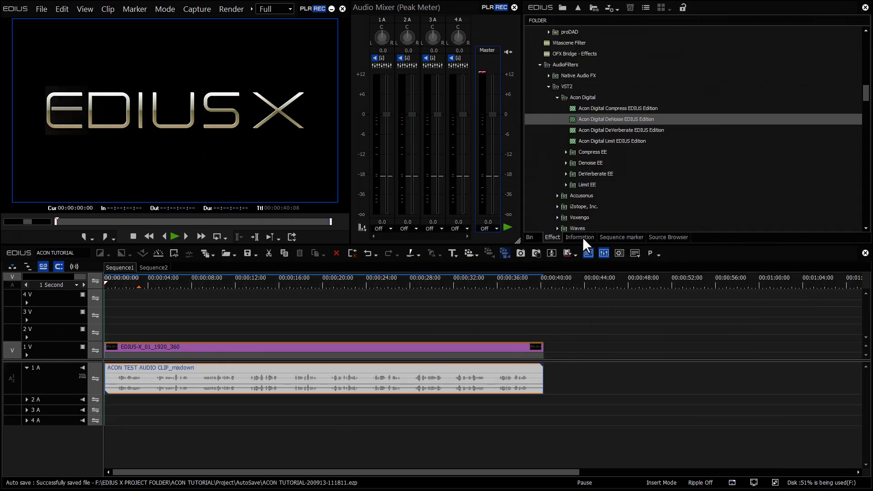
Step: Show ACON TEST AUDIO CLIP_mxdown's information with Compress and DeNoise, and play it
left_click(583, 237)
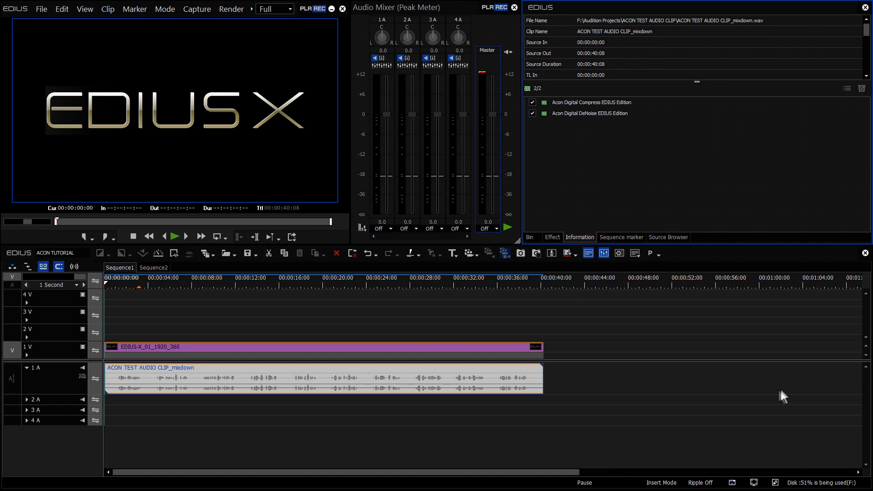
key("space")
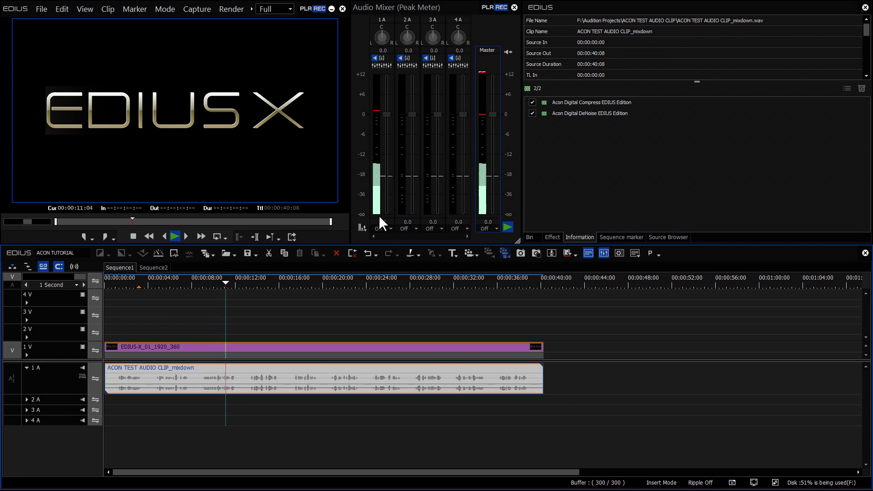
key("space")
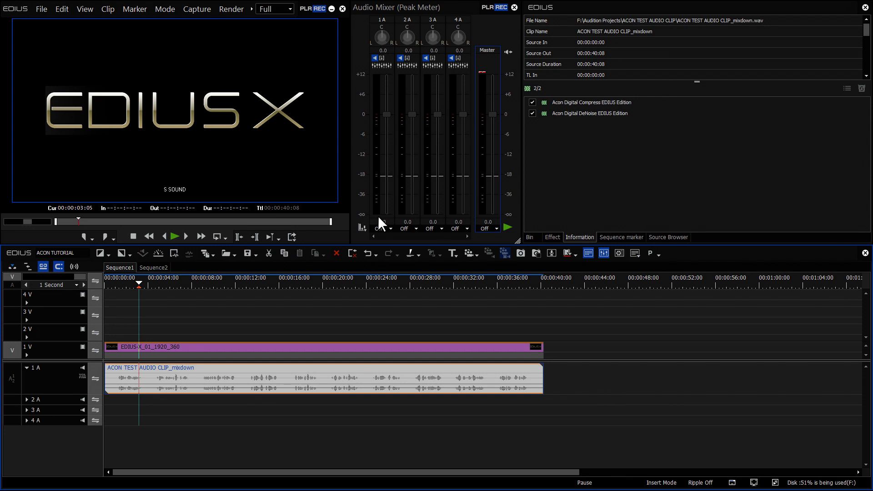
left_click(549, 237)
Step: Add Acon Digital Limit to the voiceover with the Volume boost'medium preset (input 9 dB, output -0.5 dB, release 500 ms)
left_click_drag(618, 141, 457, 379)
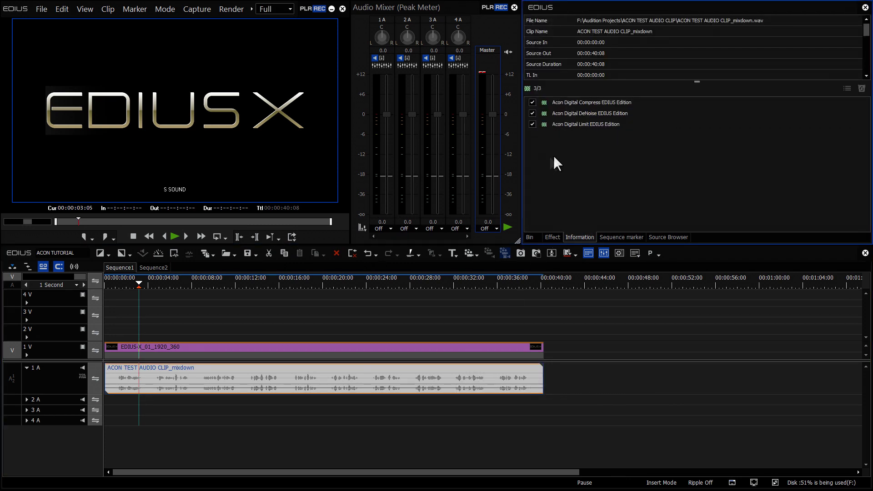
double_click(593, 122)
left_click(591, 125)
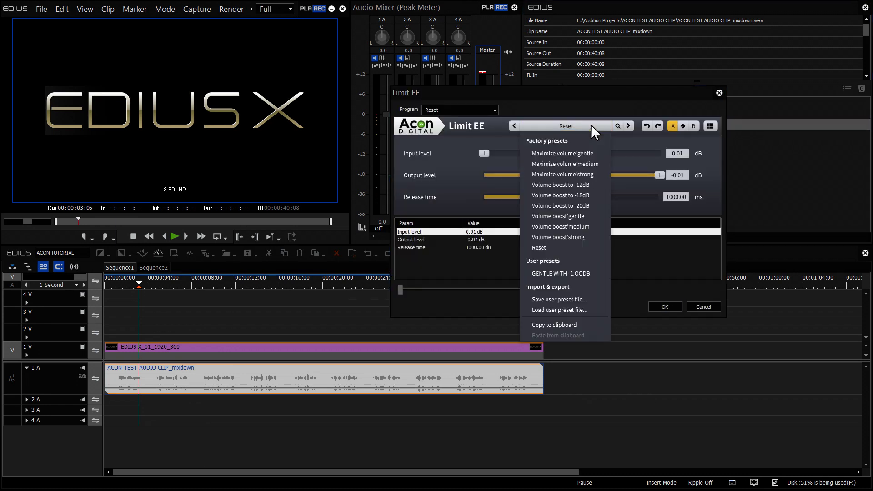
left_click(579, 227)
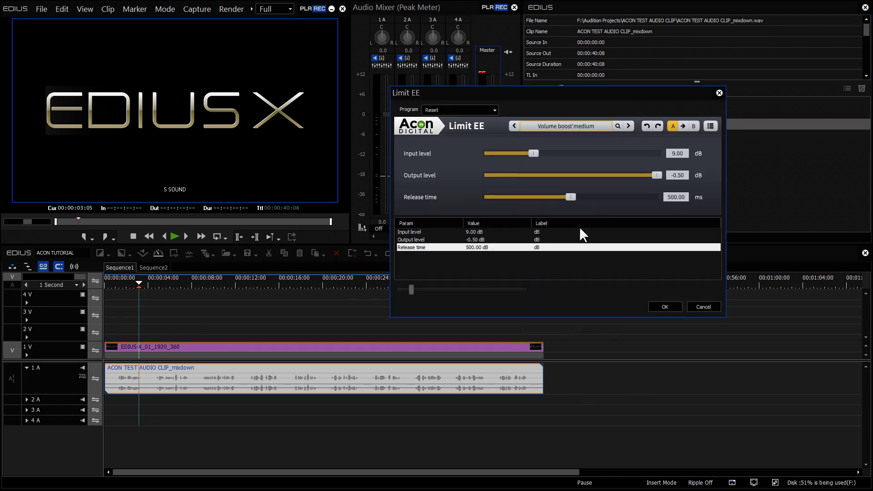
left_click(660, 307)
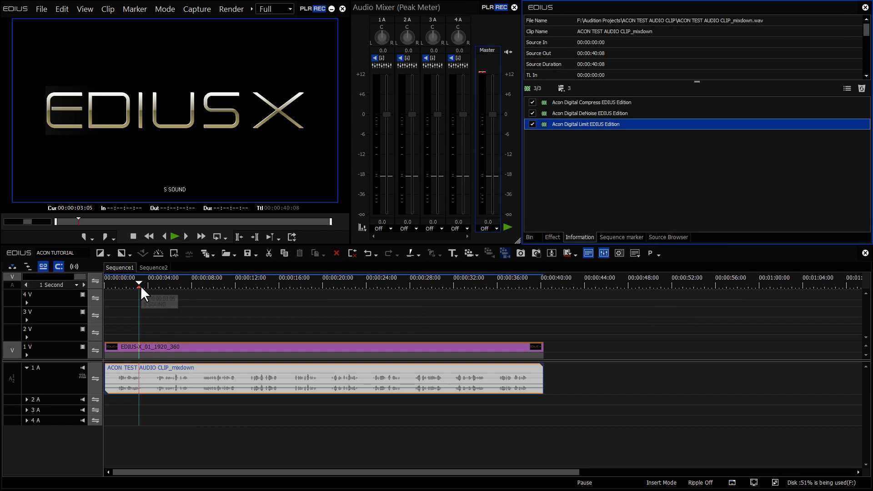
Step: Preview the limited voiceover from the start, then return the playhead to 00:00:00:00
key("Home")
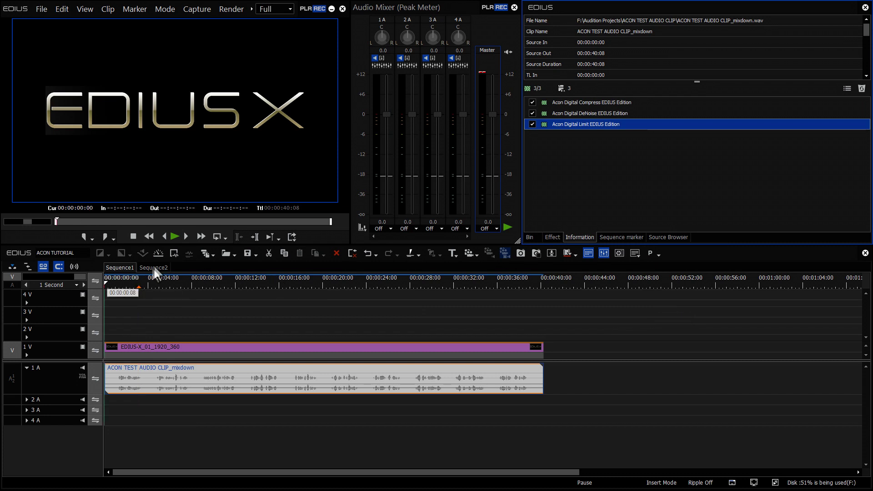
left_click(172, 238)
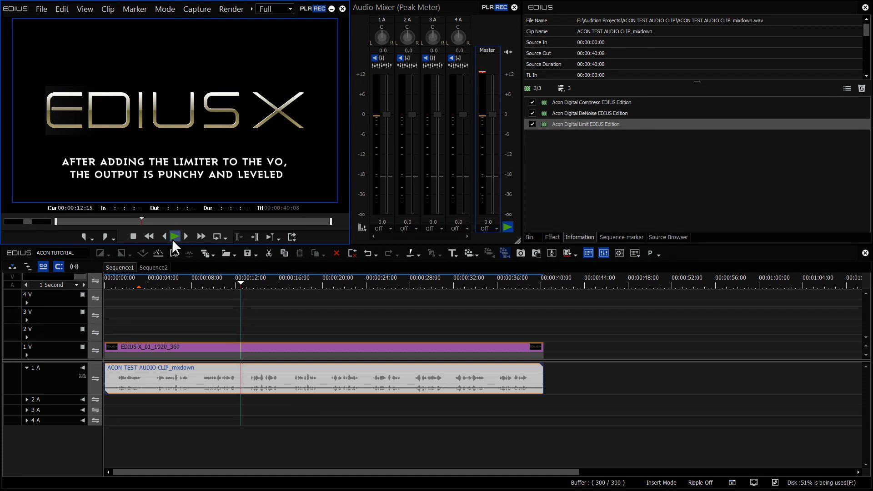
left_click(172, 239)
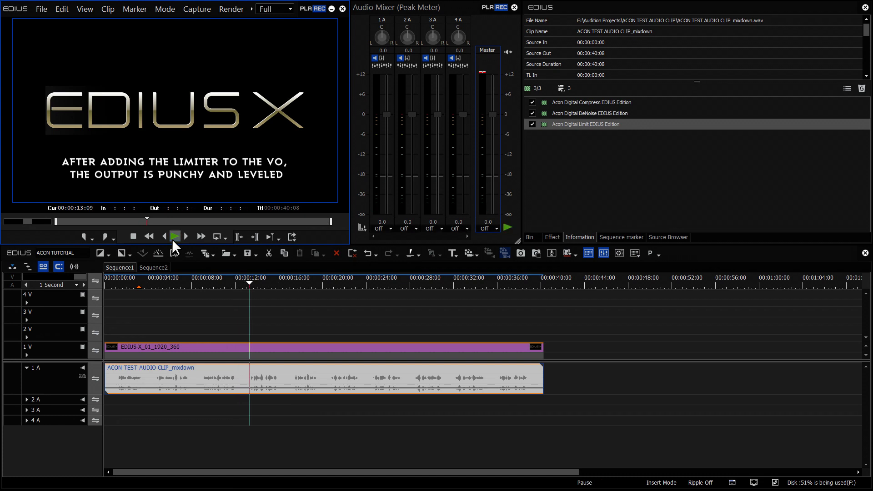
key("shift+Page_Up")
key("Home")
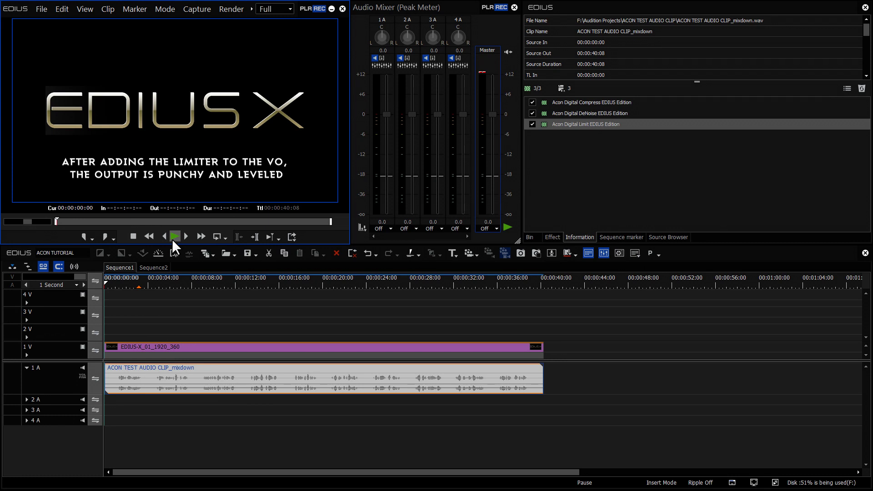
Step: Play back the processed voiceover, then expand the Compress, DeNoise, DeVerberate and Limit preset folders
left_click(175, 237)
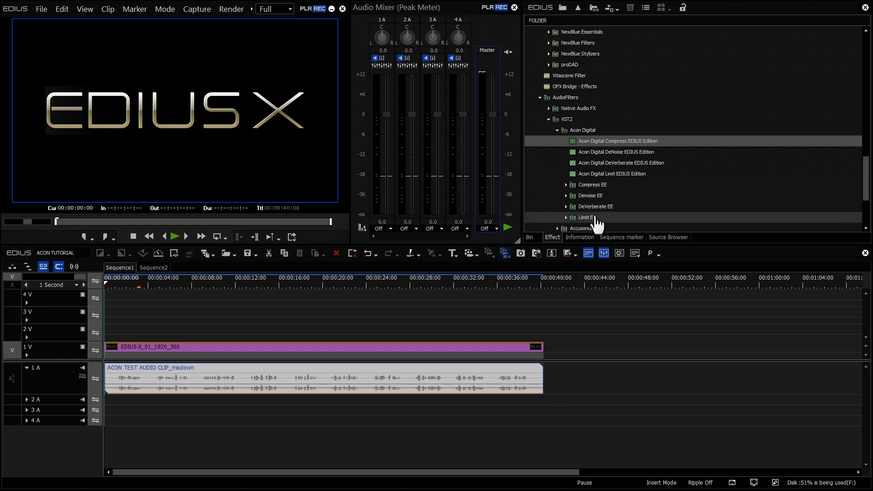
left_click(566, 185)
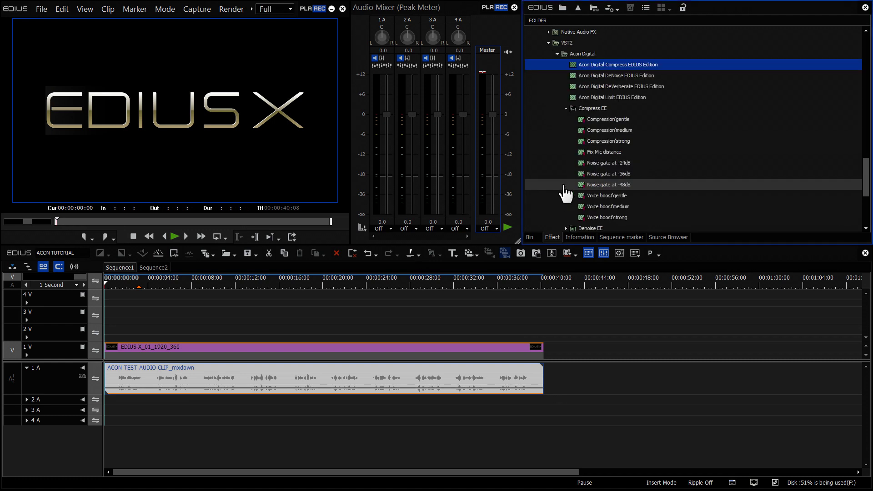
scroll(565, 182, "down", 2)
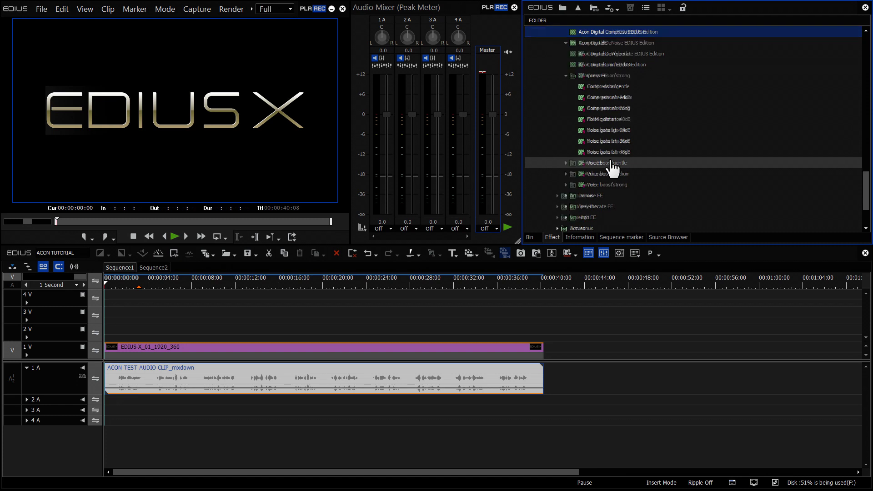
left_click(565, 164)
scroll(586, 155, "down", 4)
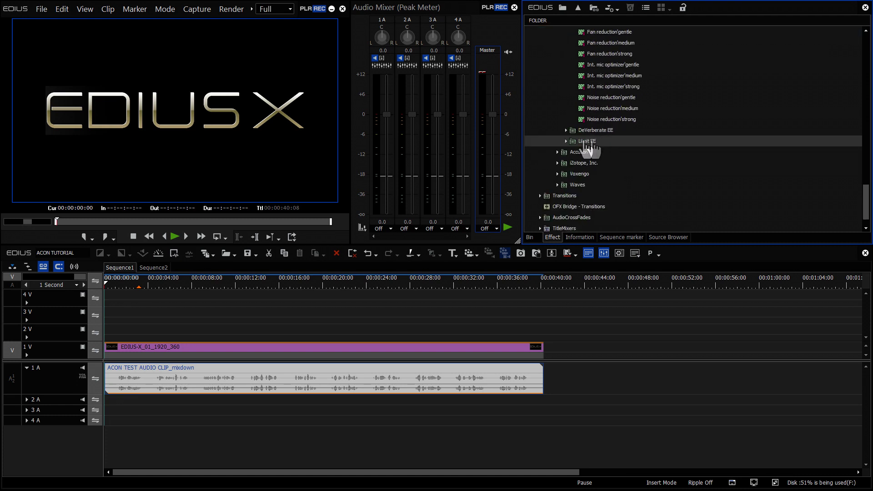
left_click(566, 130)
scroll(609, 139, "down", 3)
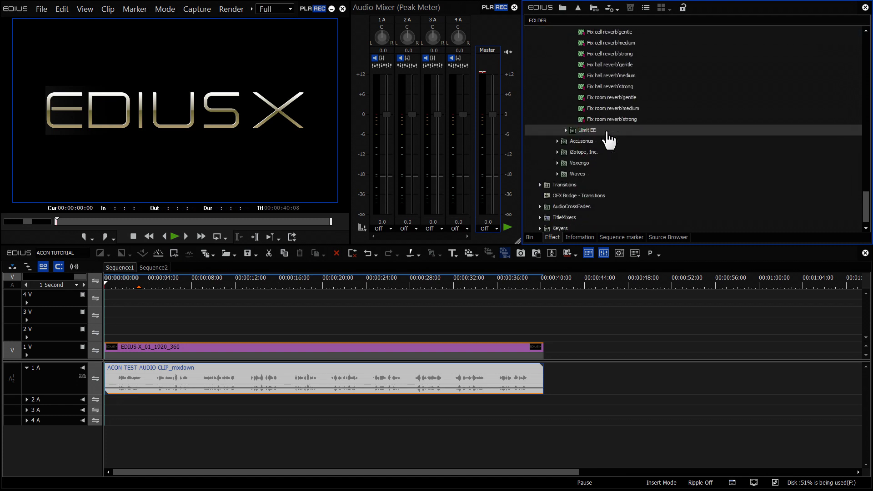
left_click(566, 131)
scroll(607, 132, "down", 3)
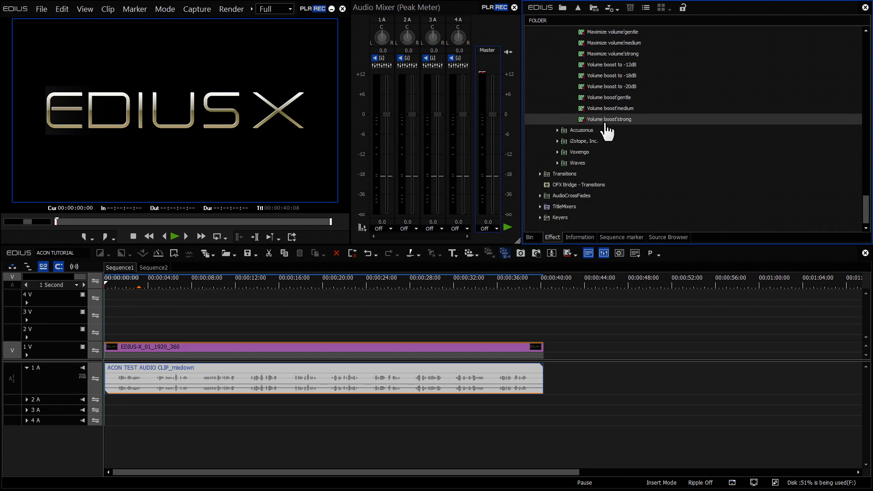
Step: Apply the Compress preset 'Noise gate at -24dB' to the audio clip and open its settings
scroll(608, 132, "up", 9)
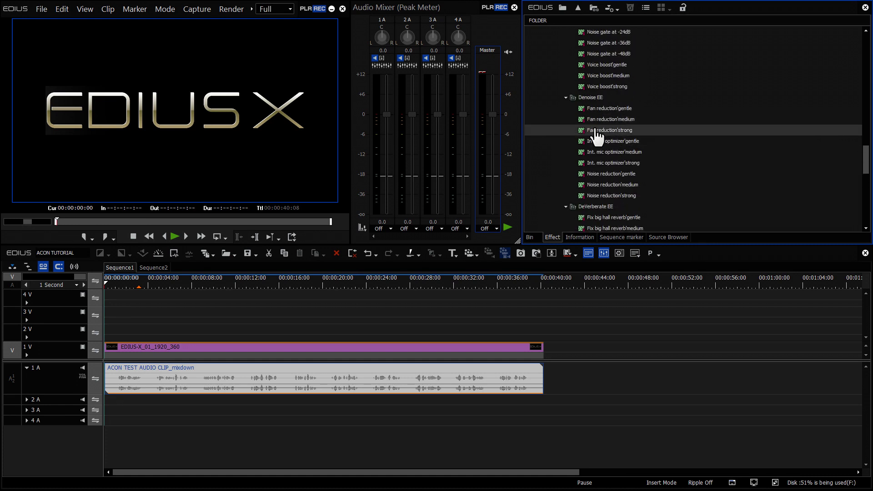
scroll(596, 134, "up", 3)
left_click_drag(627, 132, 512, 371)
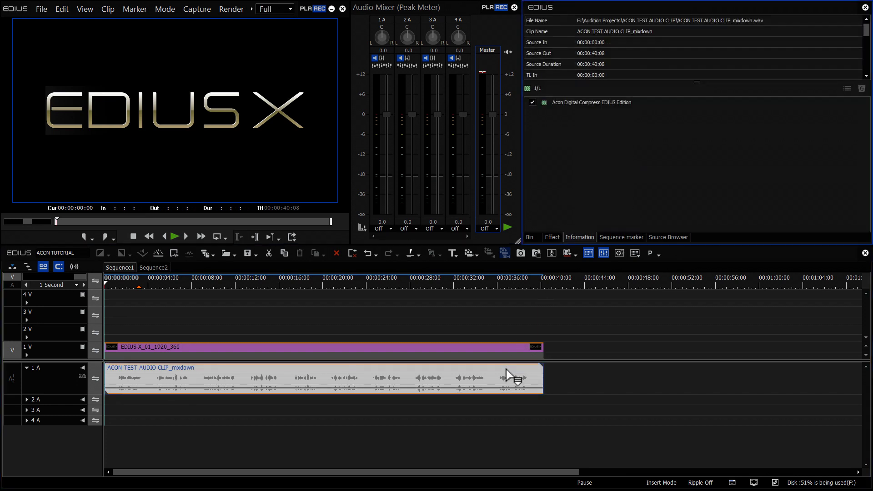
double_click(599, 99)
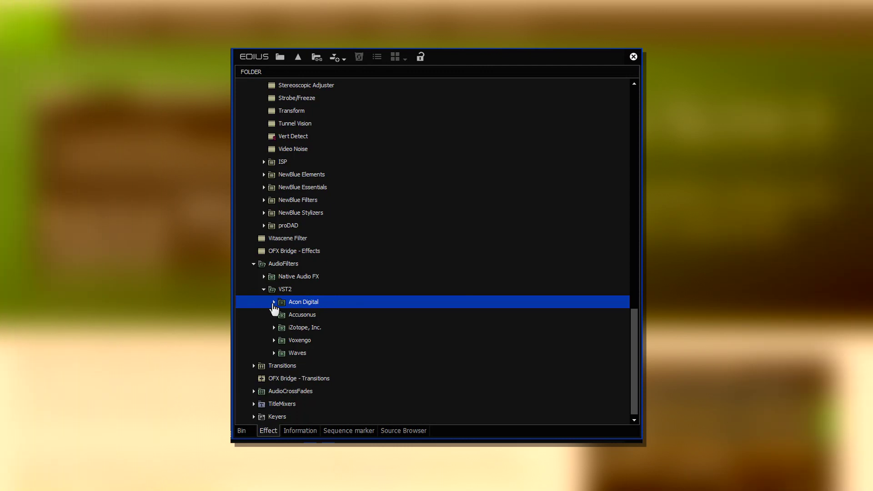
left_click(273, 303)
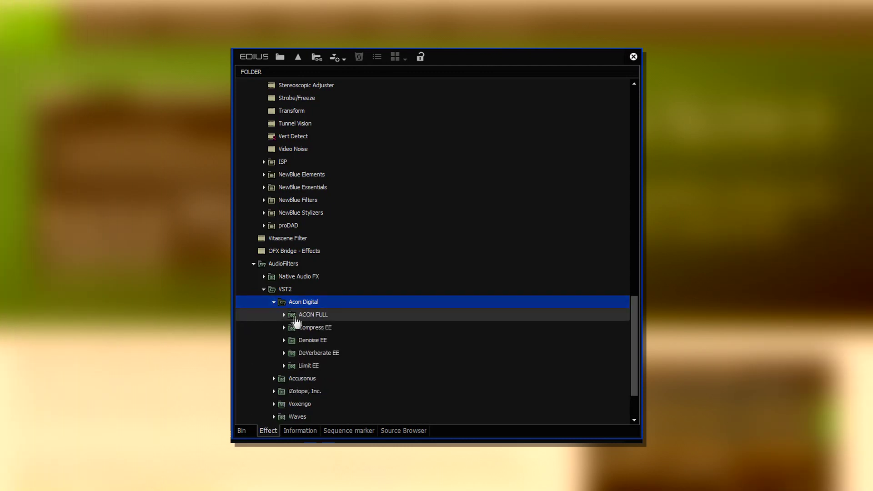
left_click(284, 315)
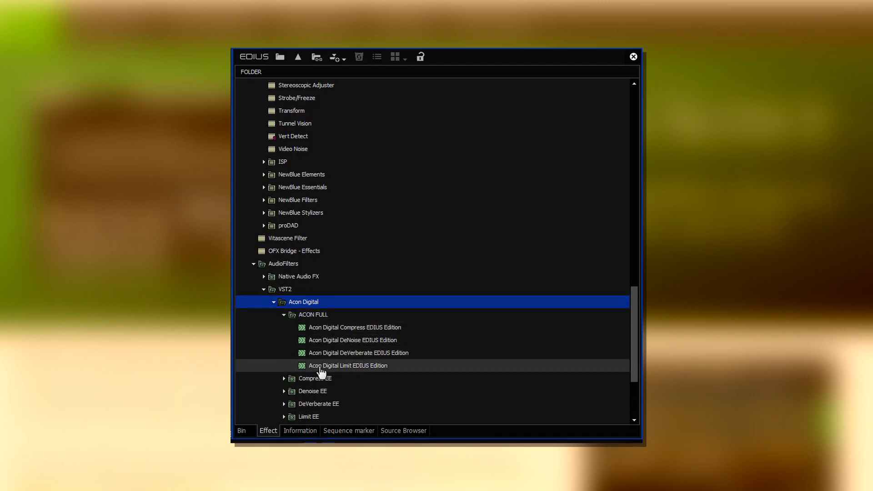
left_click(284, 315)
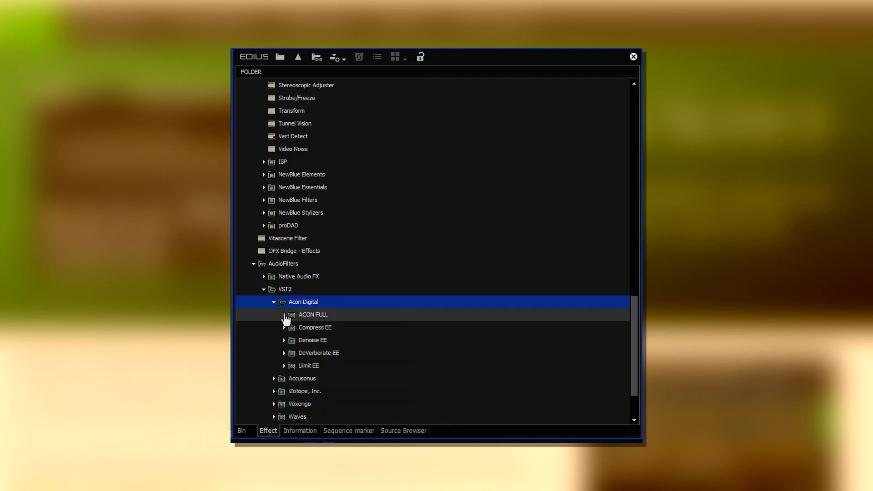
left_click(285, 327)
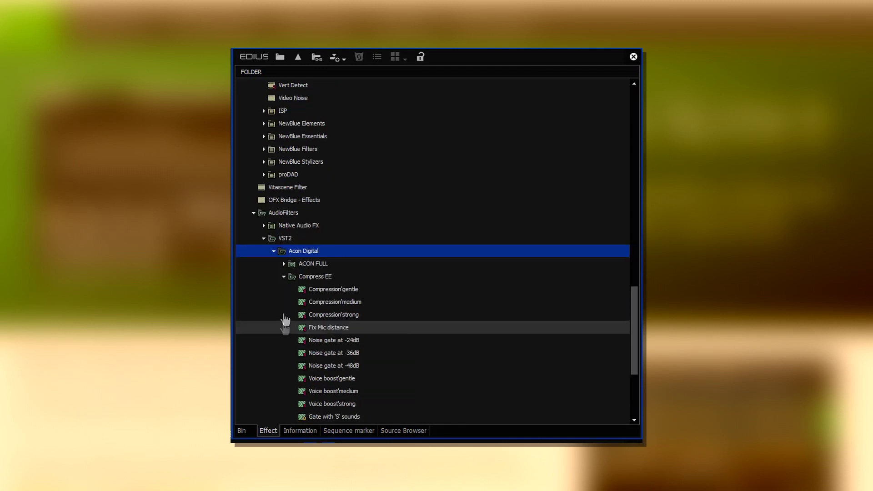
left_click(284, 277)
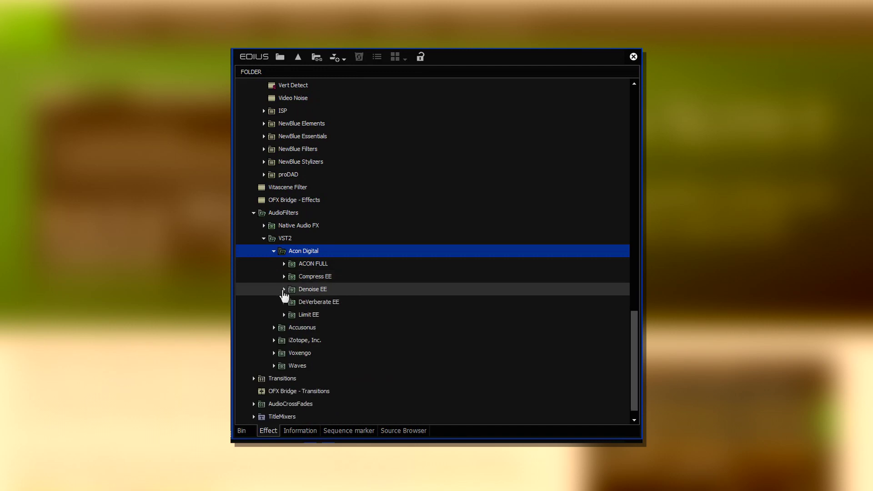
left_click(284, 289)
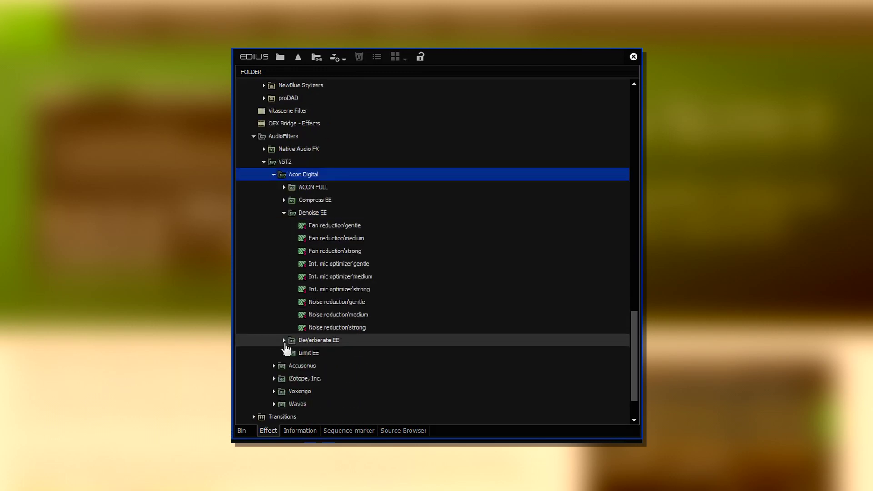
left_click(284, 340)
left_click(284, 315)
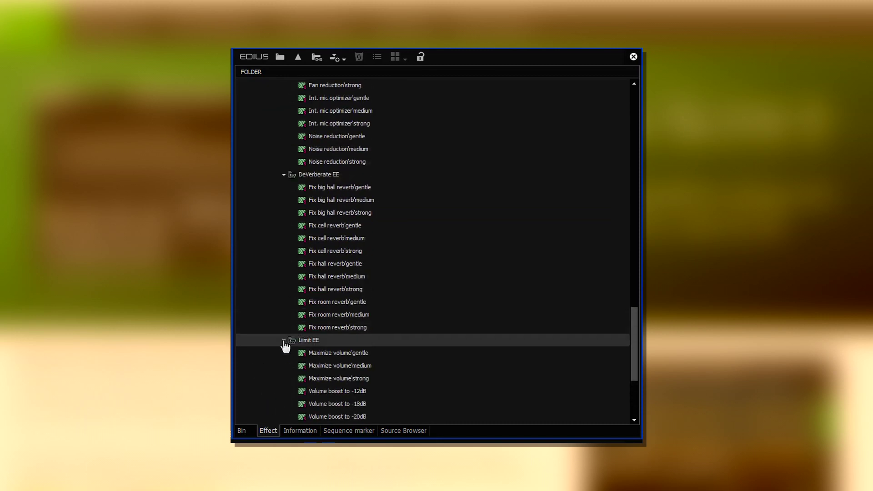
left_click(284, 340)
scroll(309, 304, "up", 3)
left_click(284, 290)
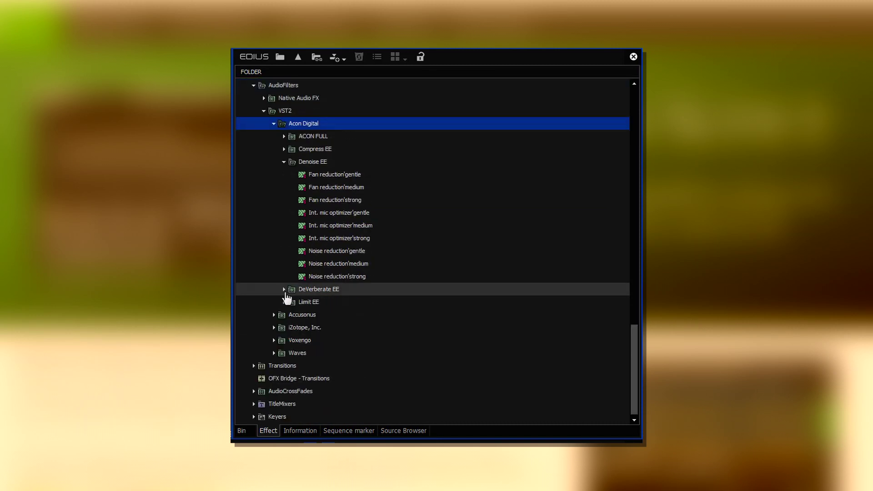
scroll(323, 291, "up", 3)
left_click(284, 278)
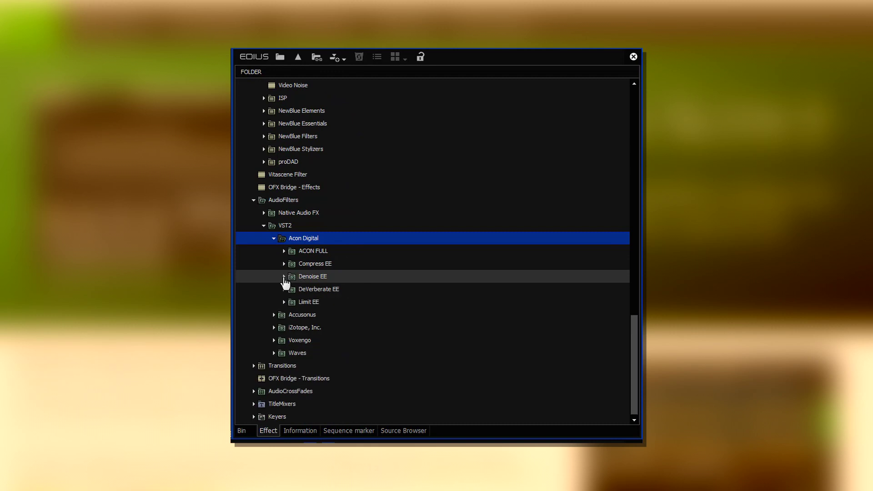
left_click(273, 240)
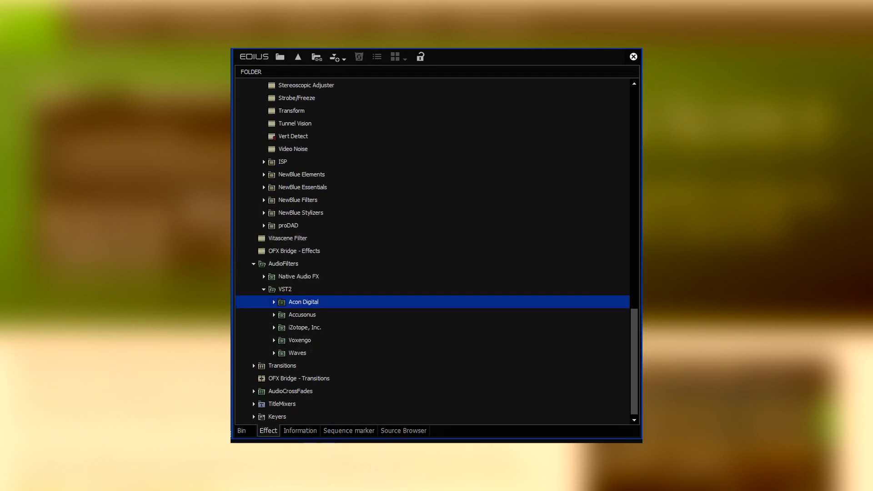